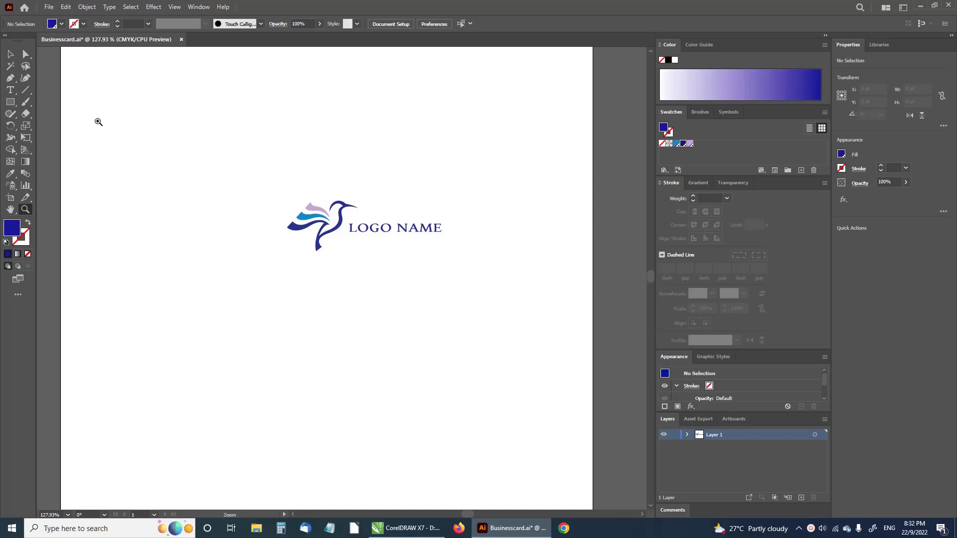
- Draw a rectangle below the logo with no fill and a thin black outline
{"action": "left_click", "coordinate": [10, 102]}
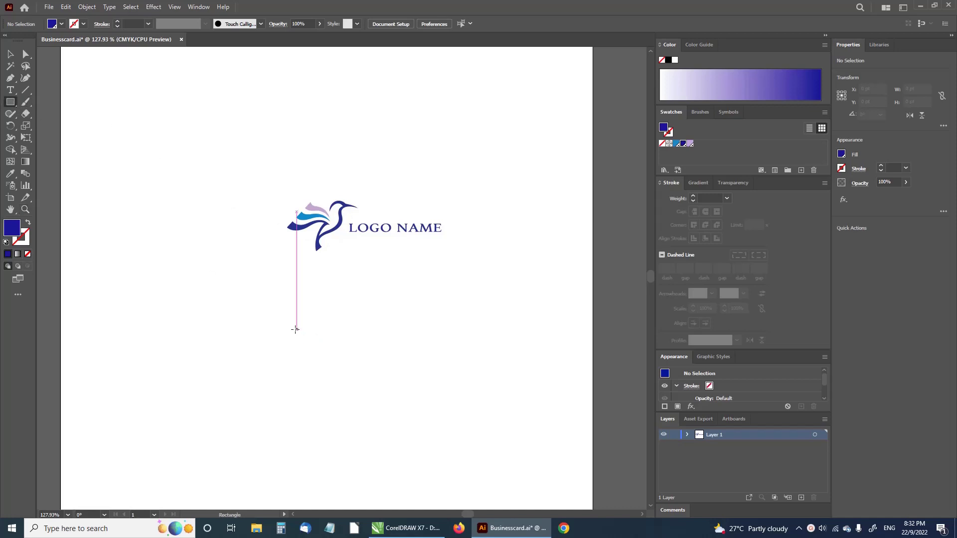
{"action": "left_click_drag", "start_coordinate": [252, 294], "coordinate": [394, 370]}
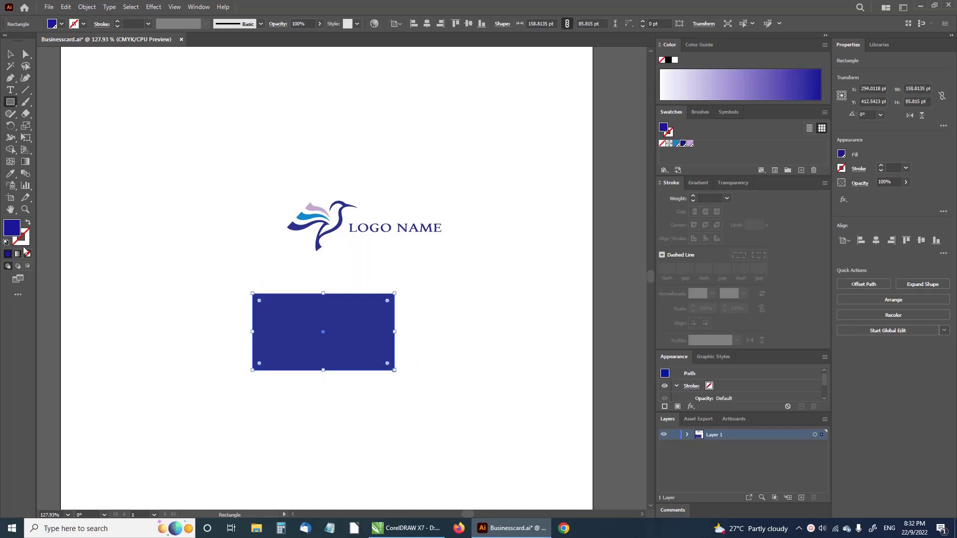
{"action": "left_click", "coordinate": [6, 243]}
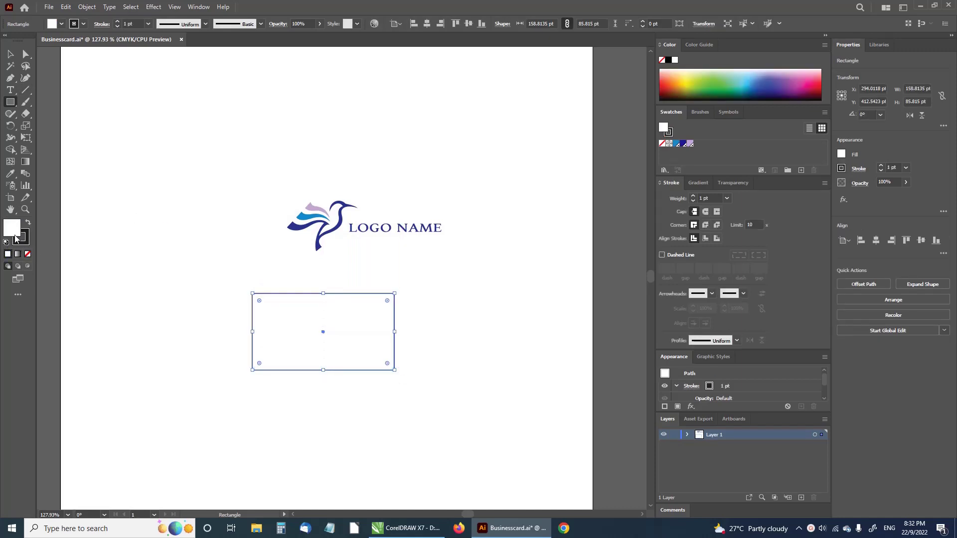
{"action": "left_click", "coordinate": [28, 255]}
{"action": "left_click", "coordinate": [25, 242]}
{"action": "left_click", "coordinate": [12, 56]}
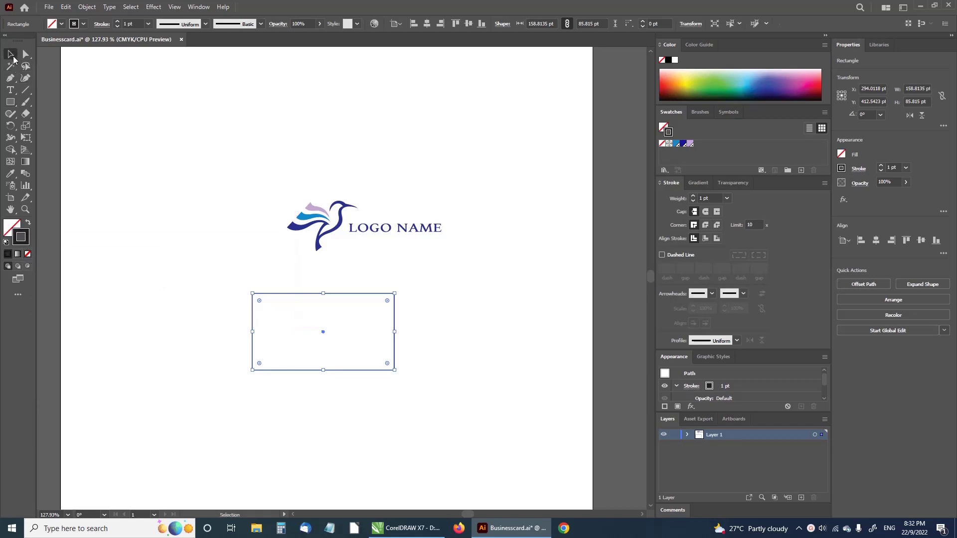
{"action": "left_click", "coordinate": [208, 259]}
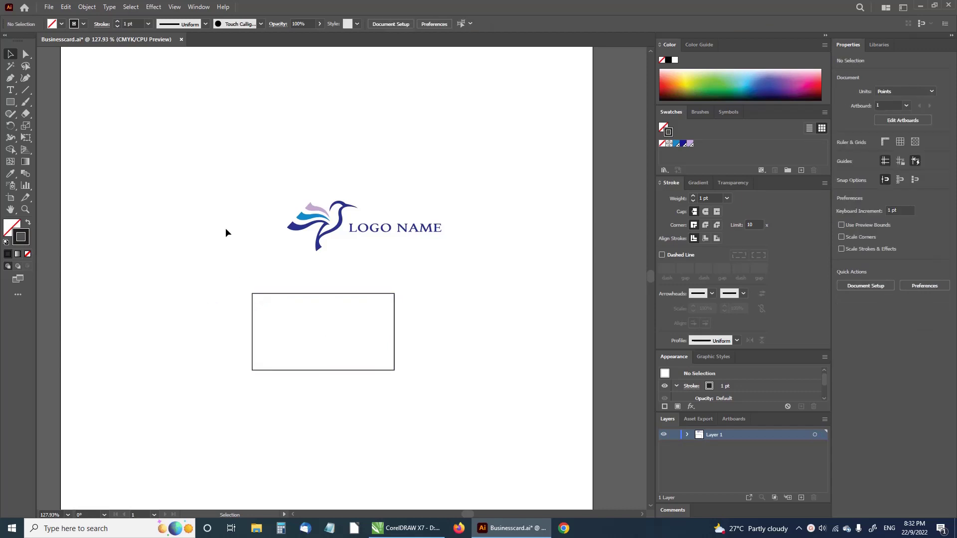
- Change the general measurement units in Preferences from Points to Inches
{"action": "left_click", "coordinate": [67, 7]}
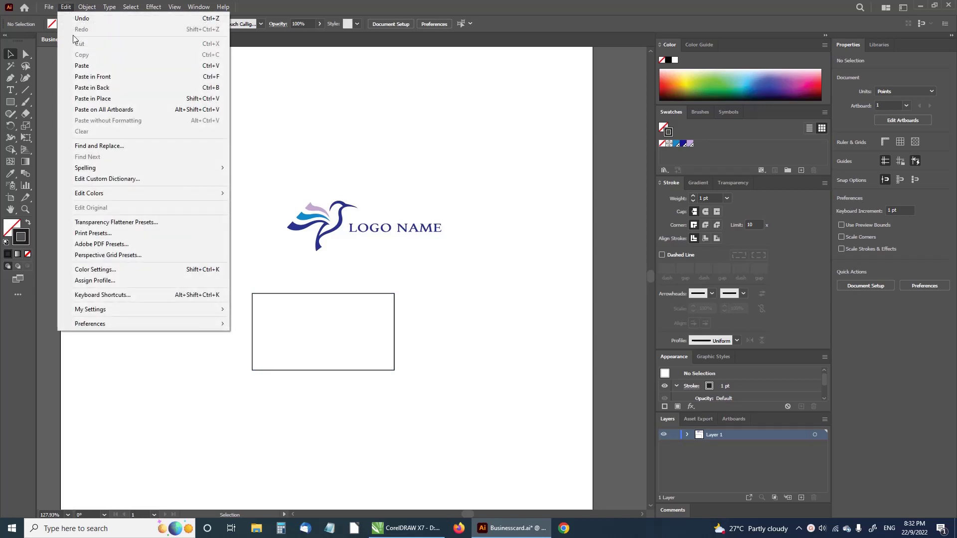
{"action": "mouse_move", "coordinate": [142, 323]}
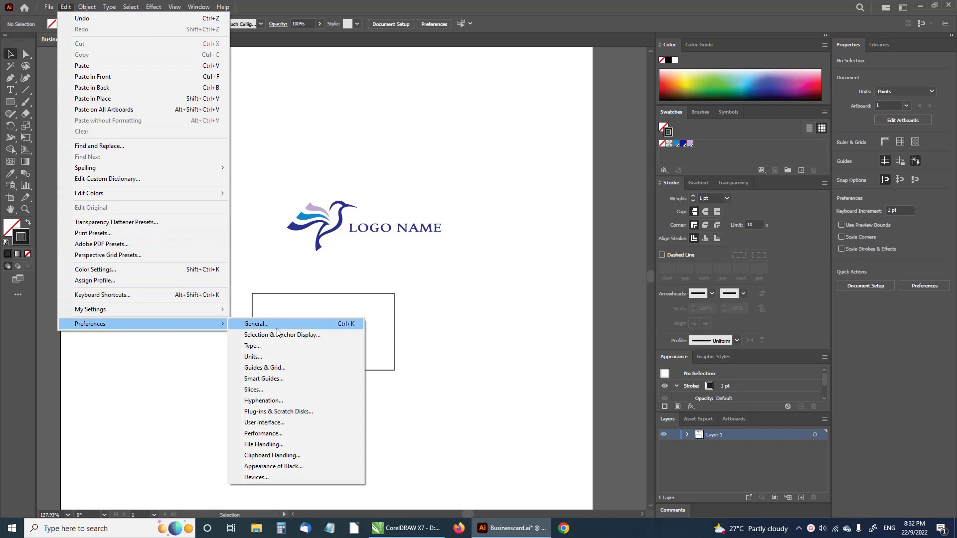
{"action": "left_click", "coordinate": [261, 357]}
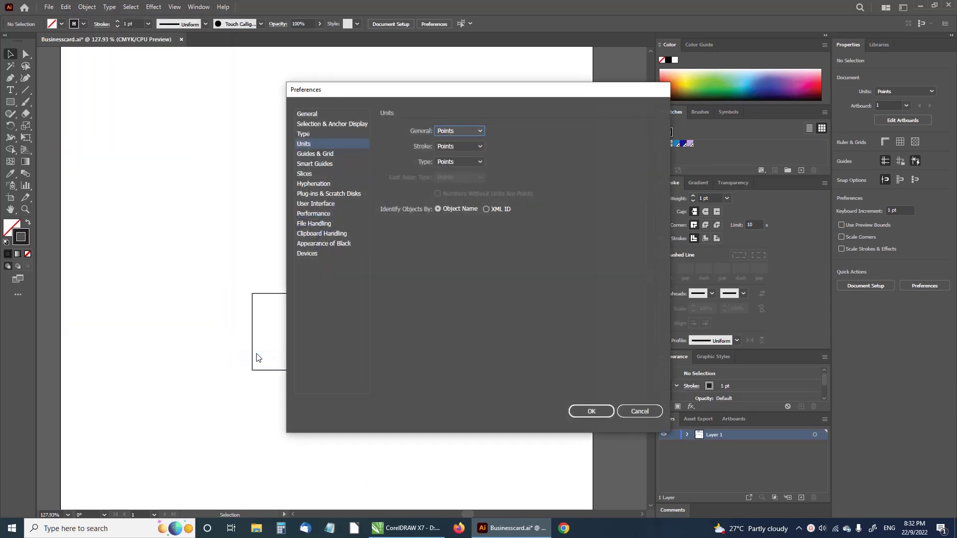
{"action": "left_click", "coordinate": [481, 131]}
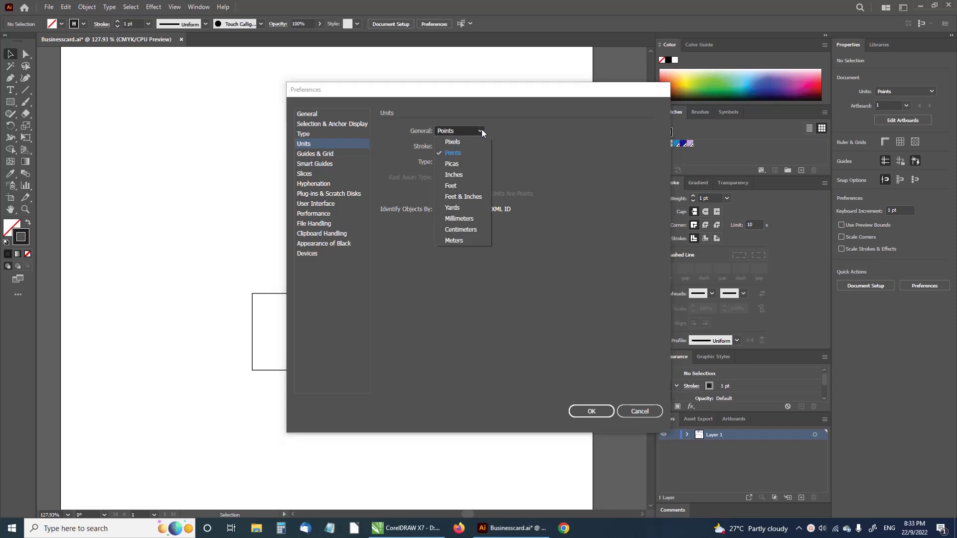
{"action": "left_click", "coordinate": [458, 174]}
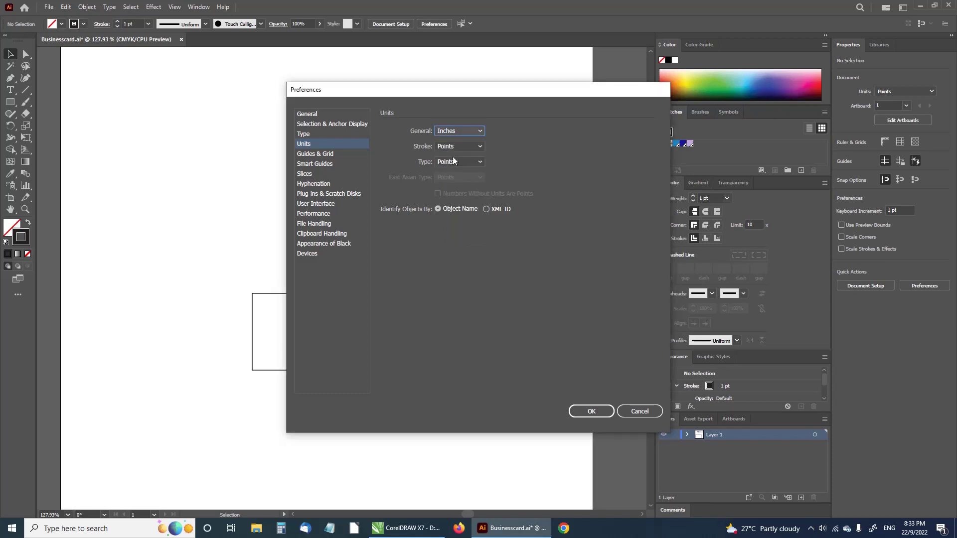
{"action": "left_click", "coordinate": [590, 411]}
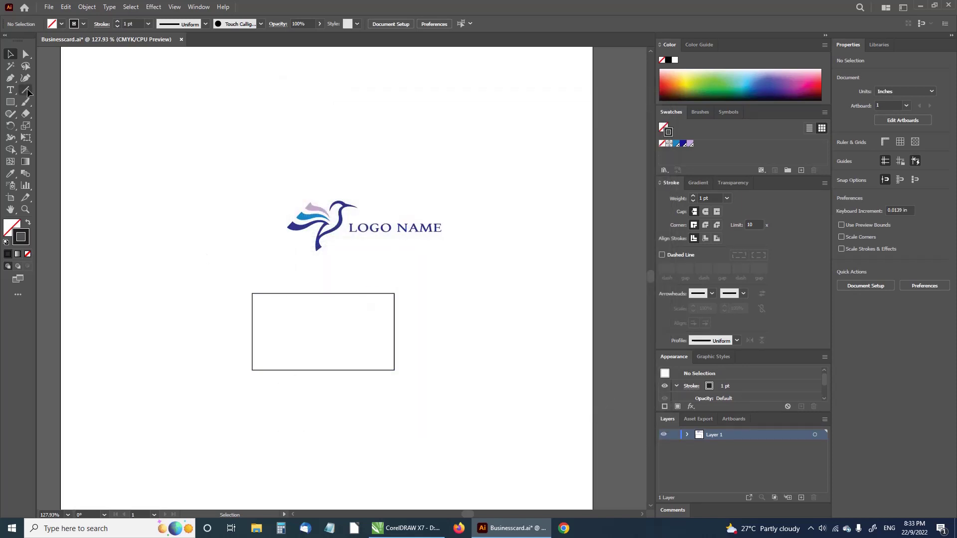
- Resize the rectangle to 3 in wide by 2 in tall
{"action": "left_click", "coordinate": [310, 294]}
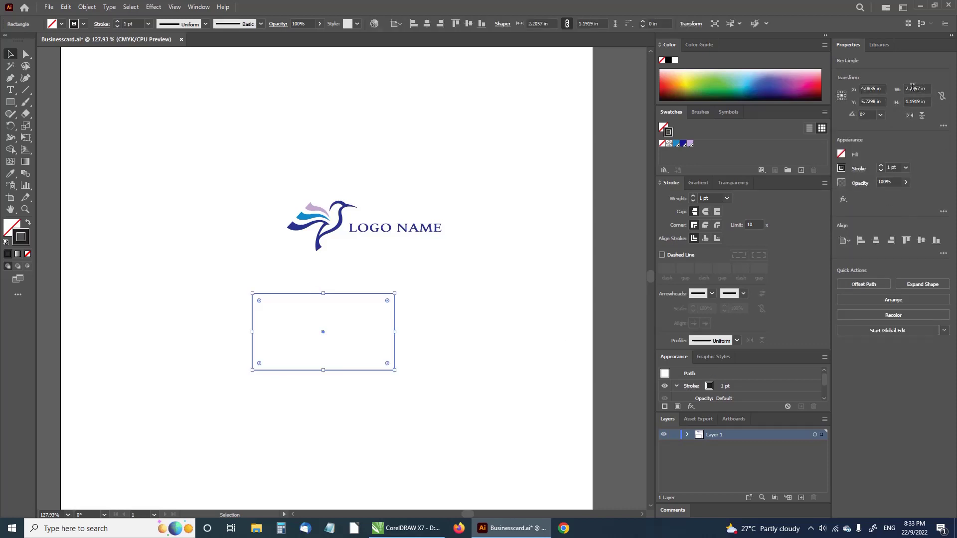
{"action": "left_click", "coordinate": [920, 90]}
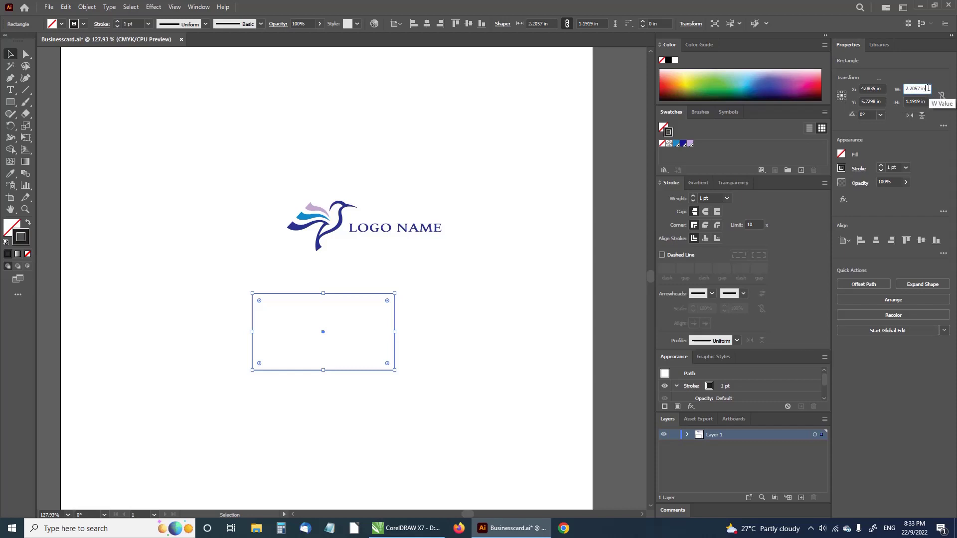
{"action": "type", "text": "3"}
{"action": "left_click", "coordinate": [928, 101]}
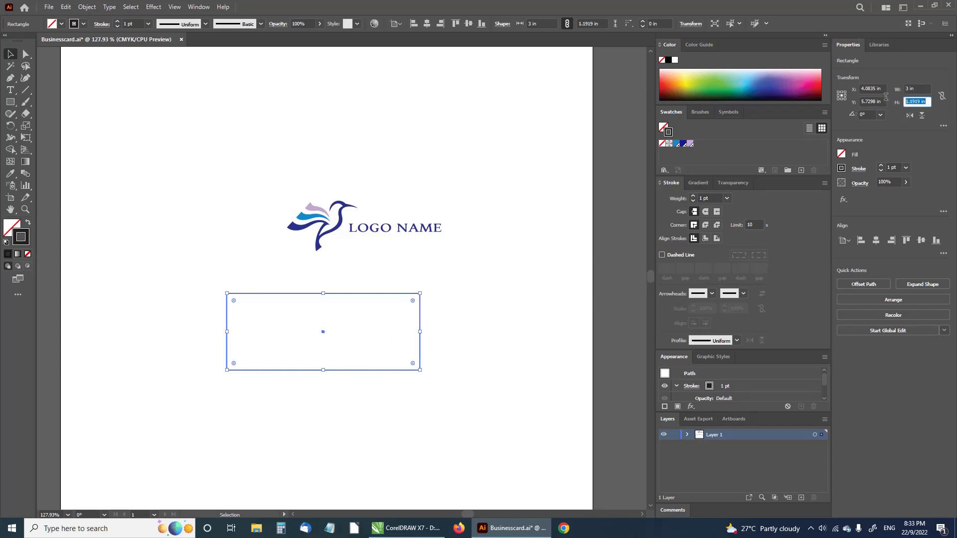
{"action": "type", "text": "2"}
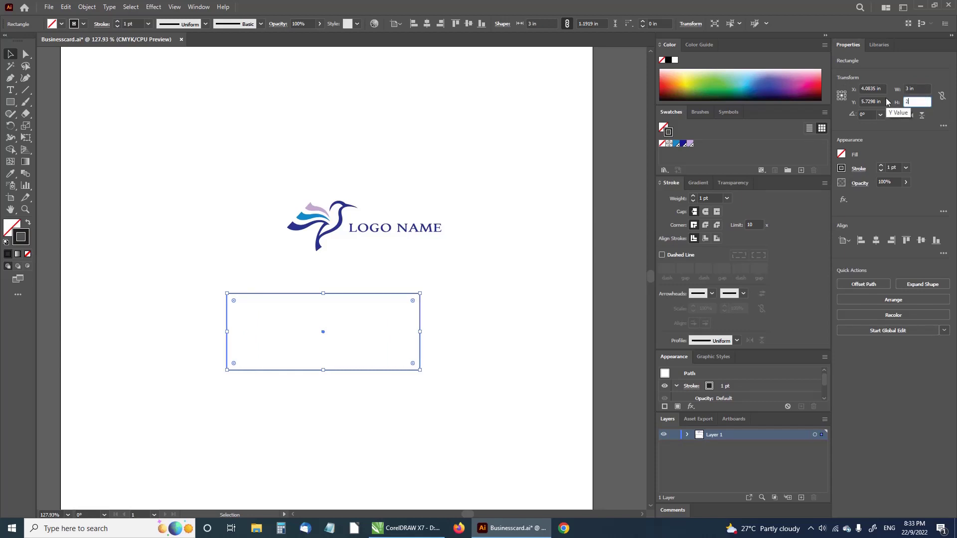
{"action": "key", "text": "Return"}
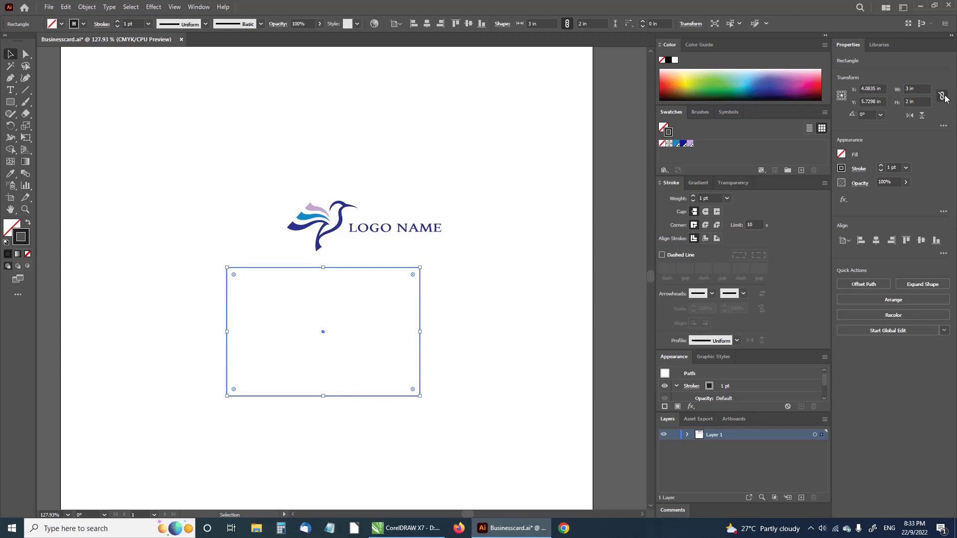
{"action": "left_click", "coordinate": [941, 95]}
{"action": "left_click", "coordinate": [942, 97]}
- Move the rectangle lower and slightly left beneath the logo
{"action": "left_click", "coordinate": [246, 291]}
{"action": "left_click_drag", "start_coordinate": [275, 268], "coordinate": [264, 305]}
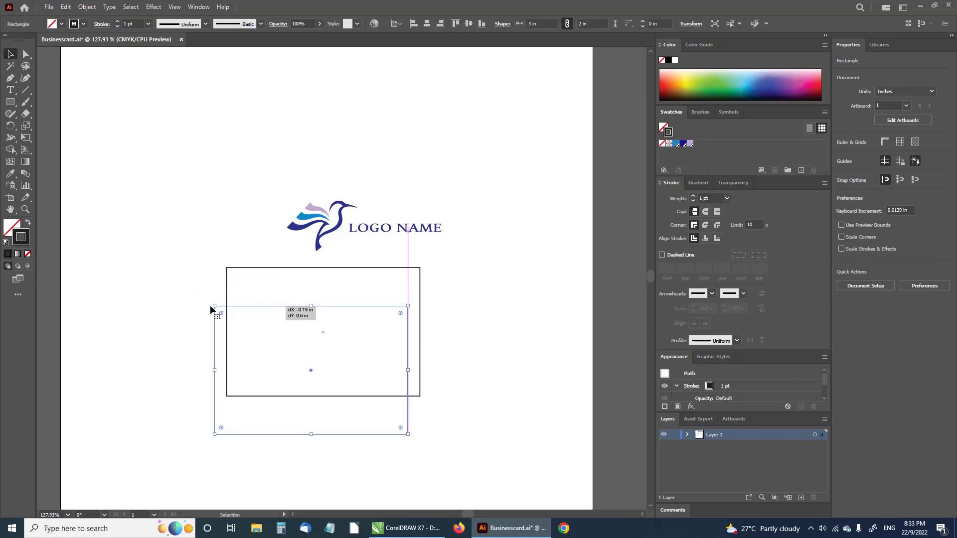
{"action": "left_click", "coordinate": [212, 351]}
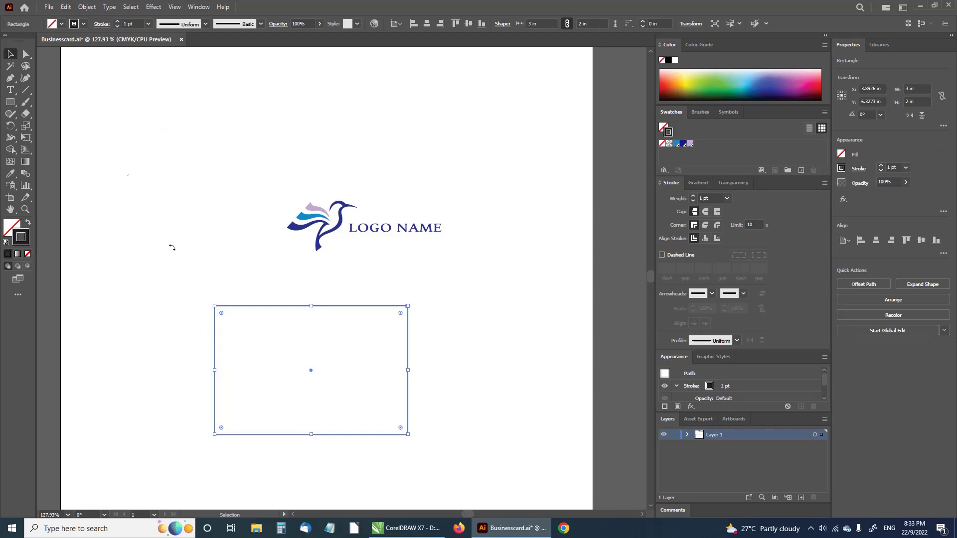
- Add trim marks around the 3 × 2 in card rectangle, then reselect the card
{"action": "left_click", "coordinate": [87, 7]}
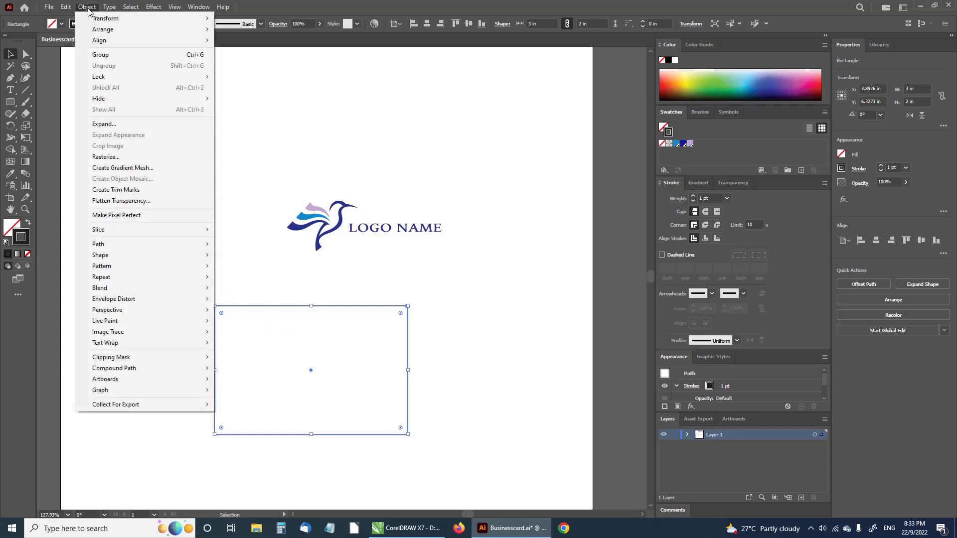
{"action": "left_click", "coordinate": [114, 189]}
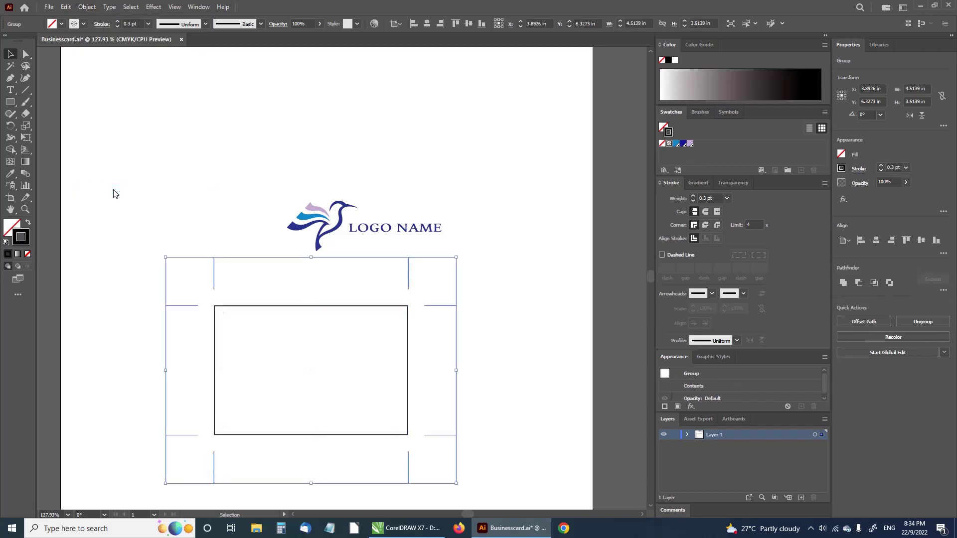
{"action": "left_click", "coordinate": [186, 193]}
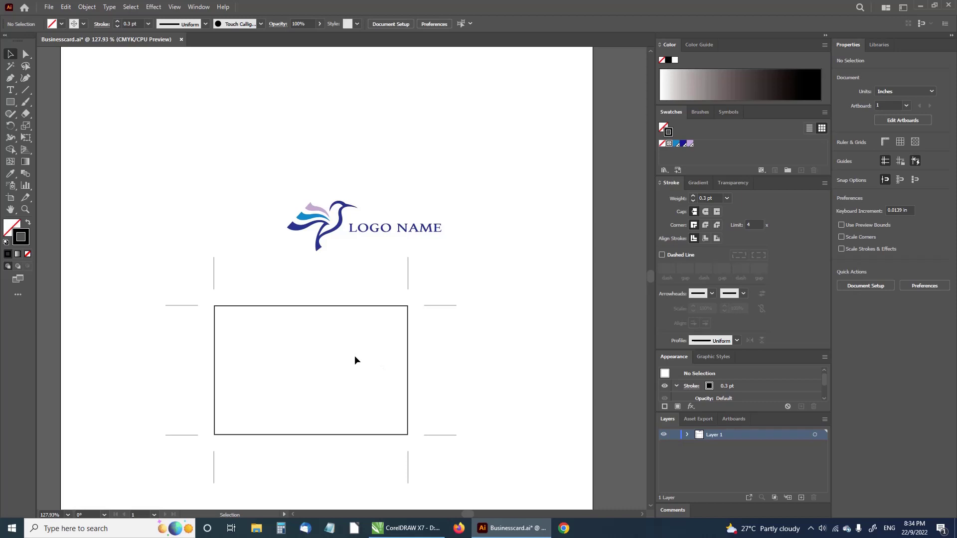
{"action": "left_click", "coordinate": [272, 306]}
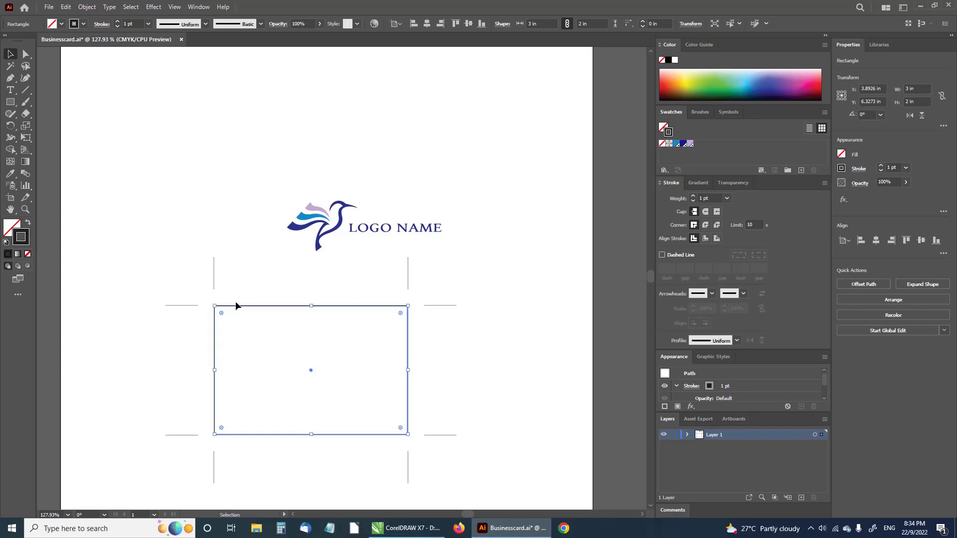
- Add a slightly larger offset-path rectangle around the card using the default offset
{"action": "left_click", "coordinate": [85, 7]}
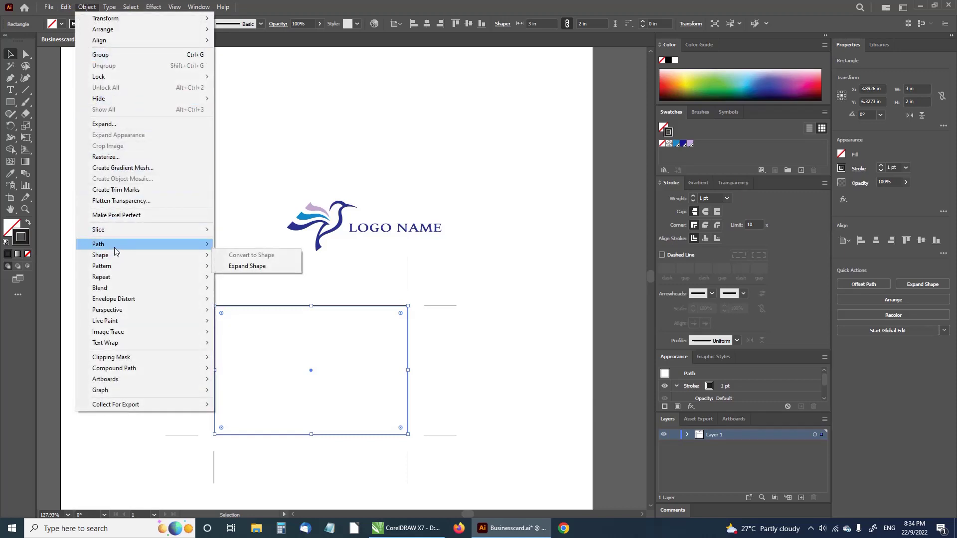
{"action": "mouse_move", "coordinate": [98, 244]}
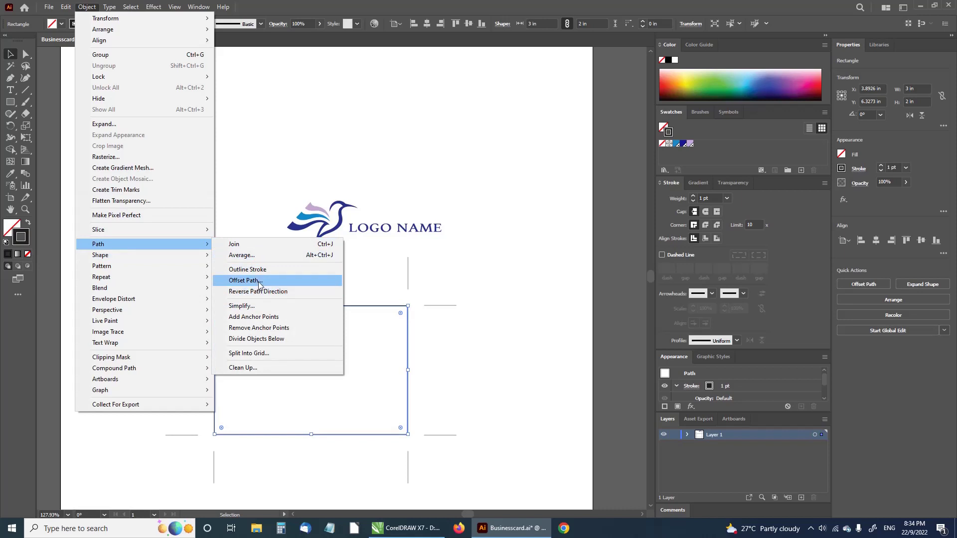
{"action": "left_click", "coordinate": [259, 282]}
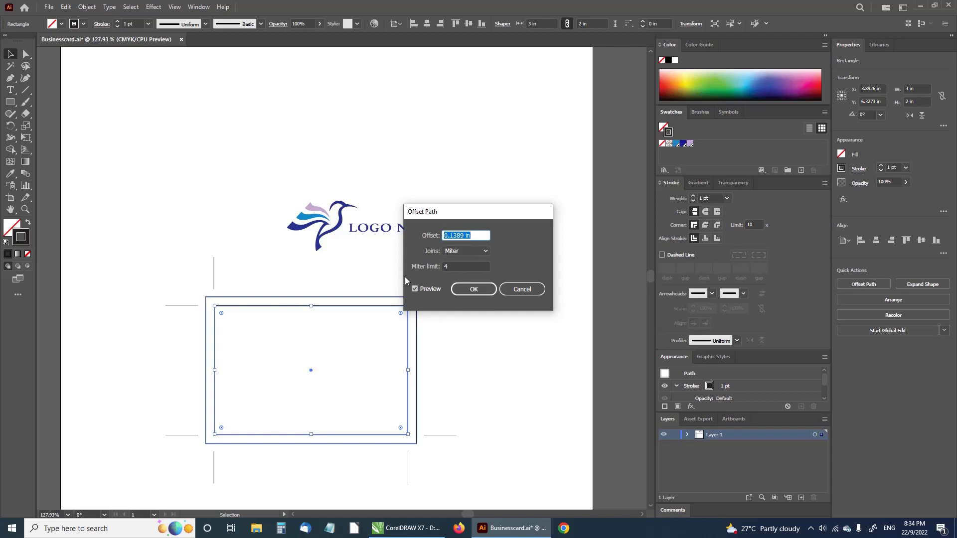
{"action": "left_click", "coordinate": [473, 290]}
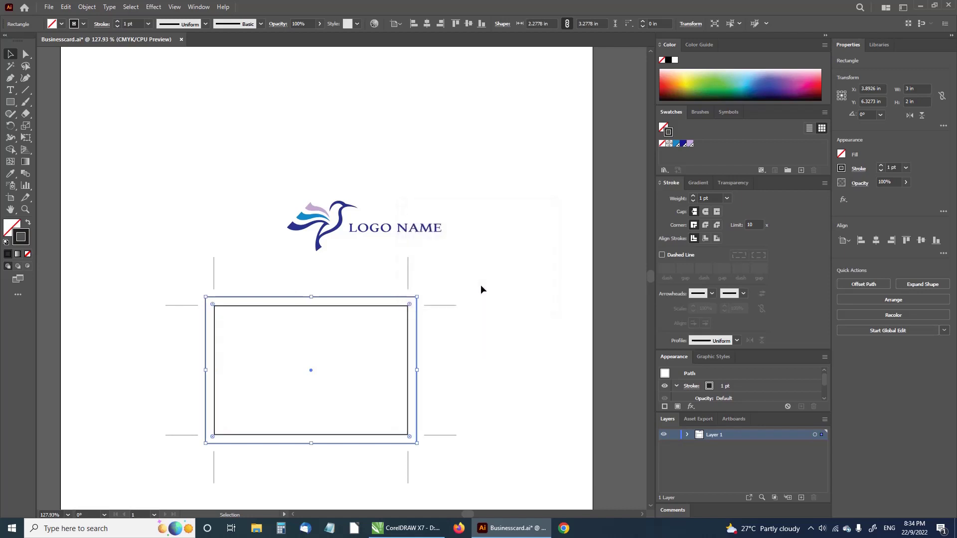
{"action": "left_click", "coordinate": [489, 320]}
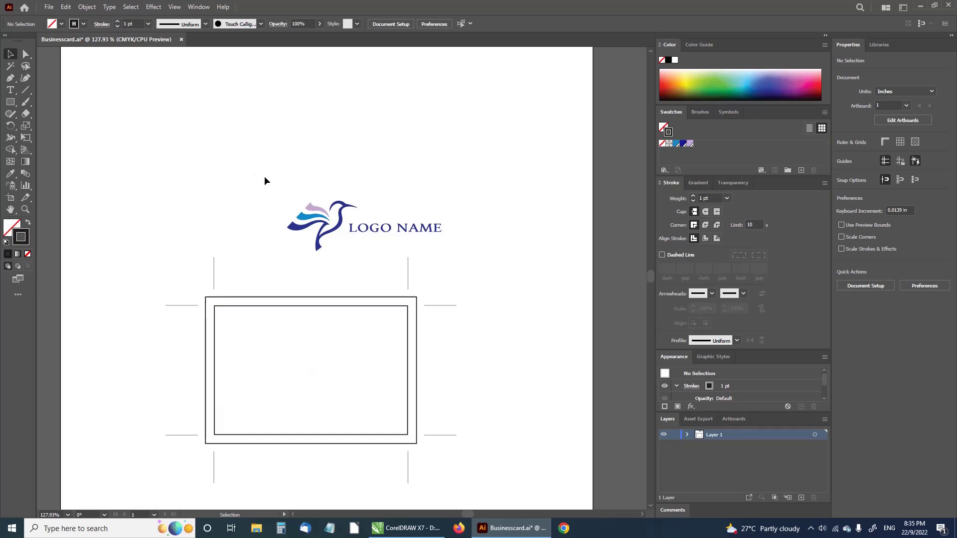
- Duplicate the bird logo and place an enlarged copy over the card's left half
{"action": "left_click", "coordinate": [313, 209]}
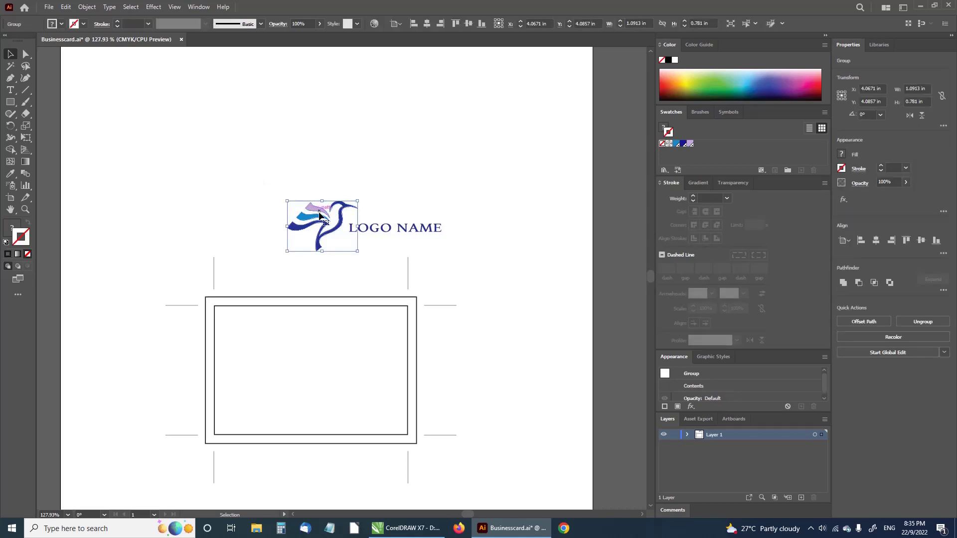
{"action": "left_click_drag", "start_coordinate": [319, 215], "coordinate": [184, 363]}
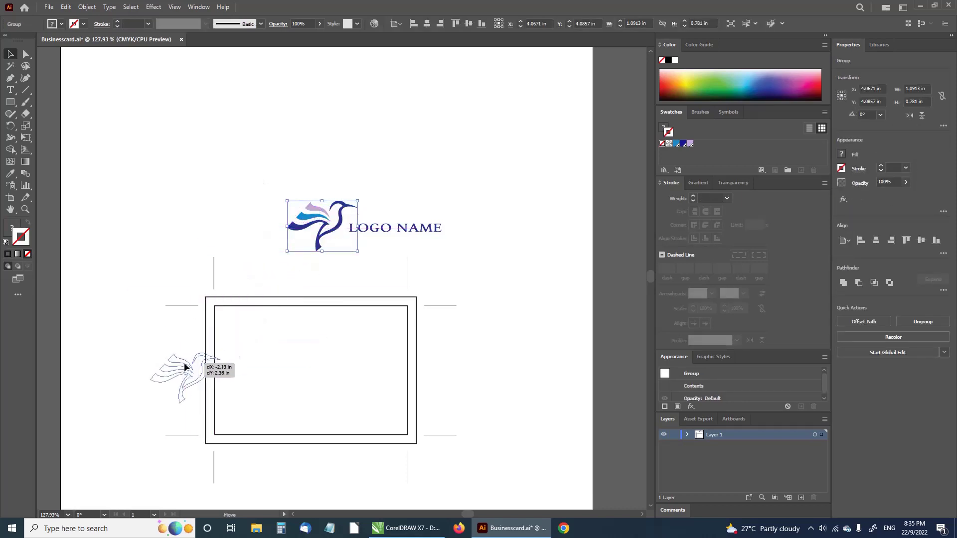
{"action": "mouse_move", "coordinate": [184, 363]}
{"action": "left_mouse_down"}
{"action": "mouse_move", "coordinate": [178, 376]}
{"action": "mouse_move", "coordinate": [152, 371]}
{"action": "mouse_move", "coordinate": [246, 325]}
{"action": "mouse_move", "coordinate": [327, 260]}
{"action": "left_mouse_up"}
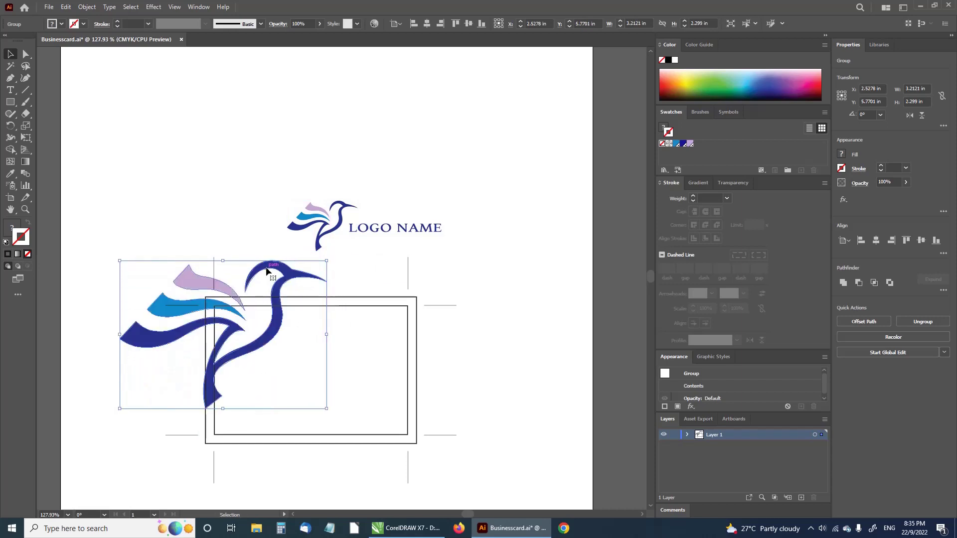
{"action": "left_click_drag", "start_coordinate": [266, 271], "coordinate": [288, 336]}
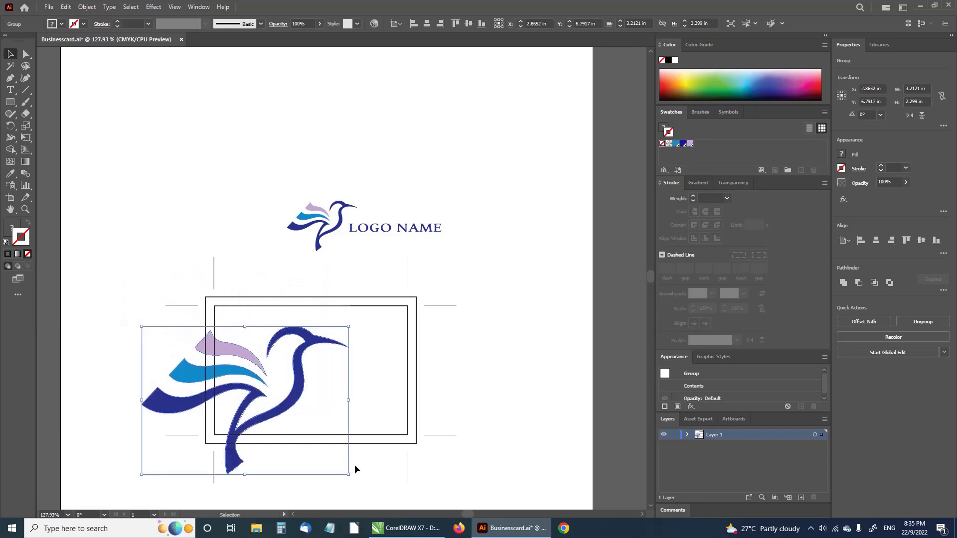
{"action": "left_click", "coordinate": [374, 465]}
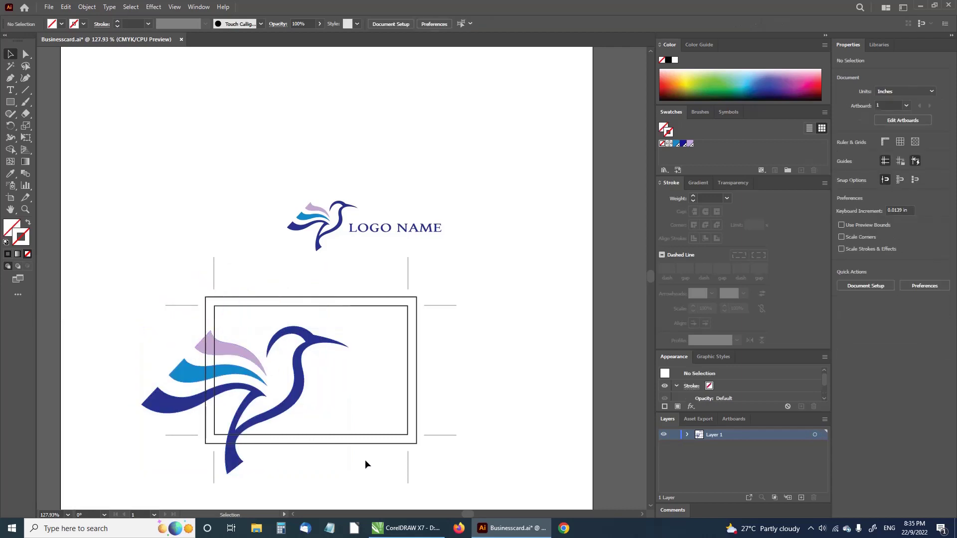
{"action": "left_click", "coordinate": [302, 374]}
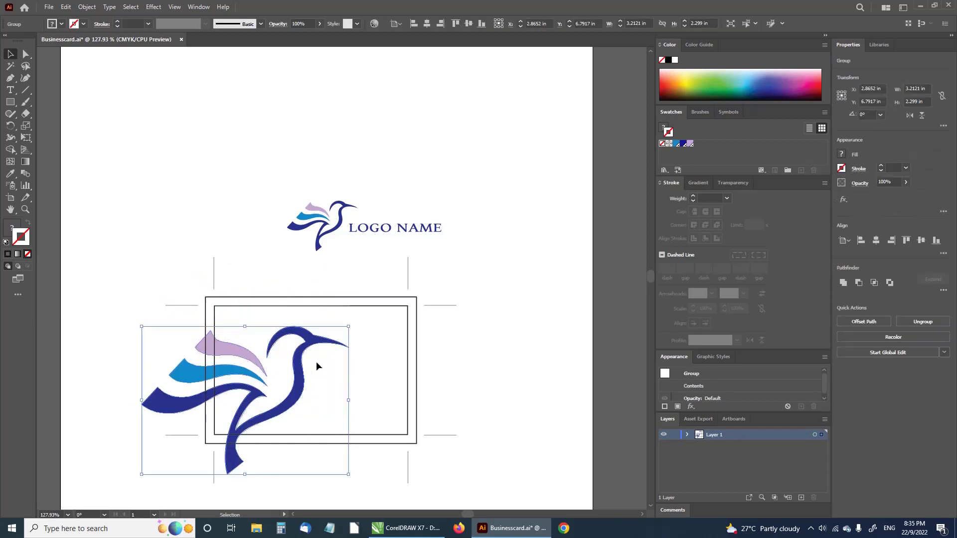
{"action": "left_click", "coordinate": [737, 185]}
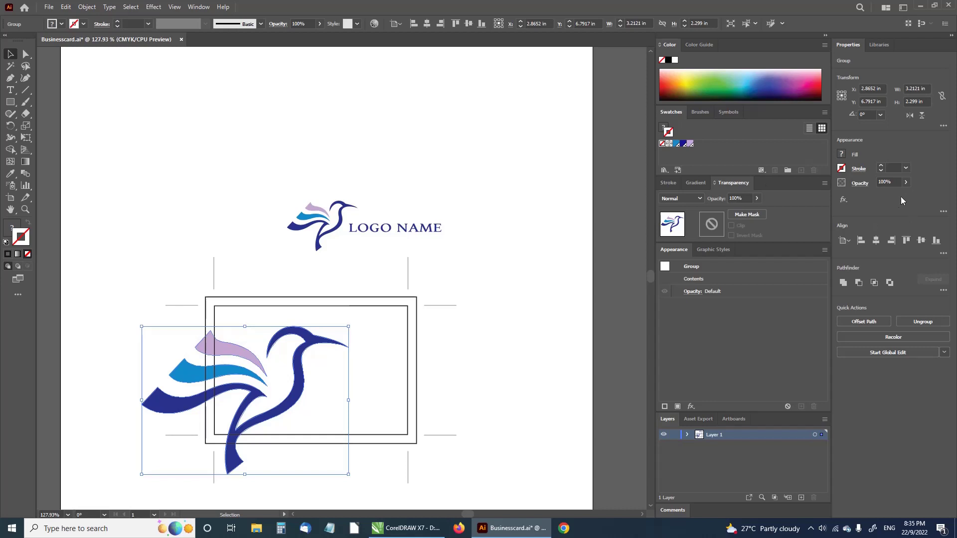
- Lower the large bird copy's opacity to 24% so it reads as a watermark
{"action": "left_click", "coordinate": [905, 183]}
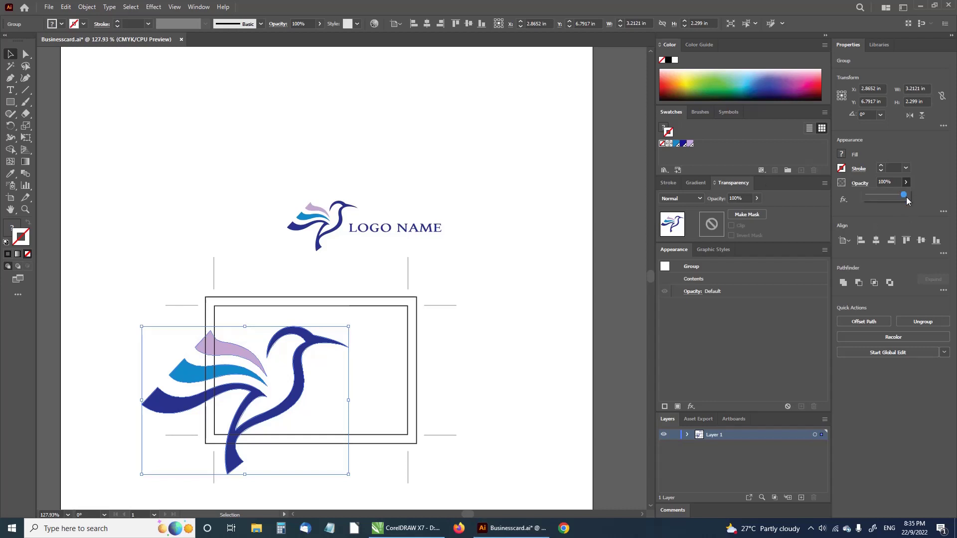
{"action": "left_click_drag", "start_coordinate": [892, 198], "coordinate": [889, 198]}
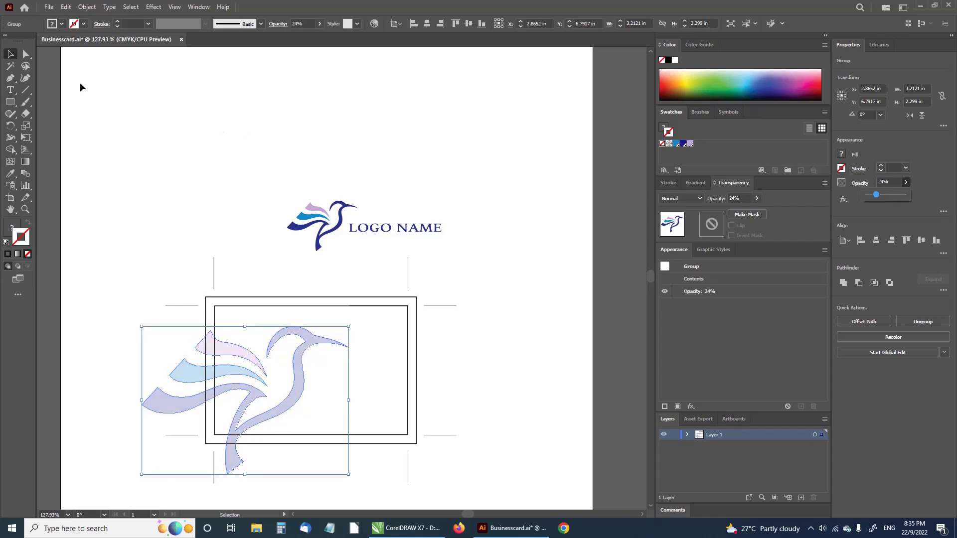
{"action": "left_click", "coordinate": [187, 172]}
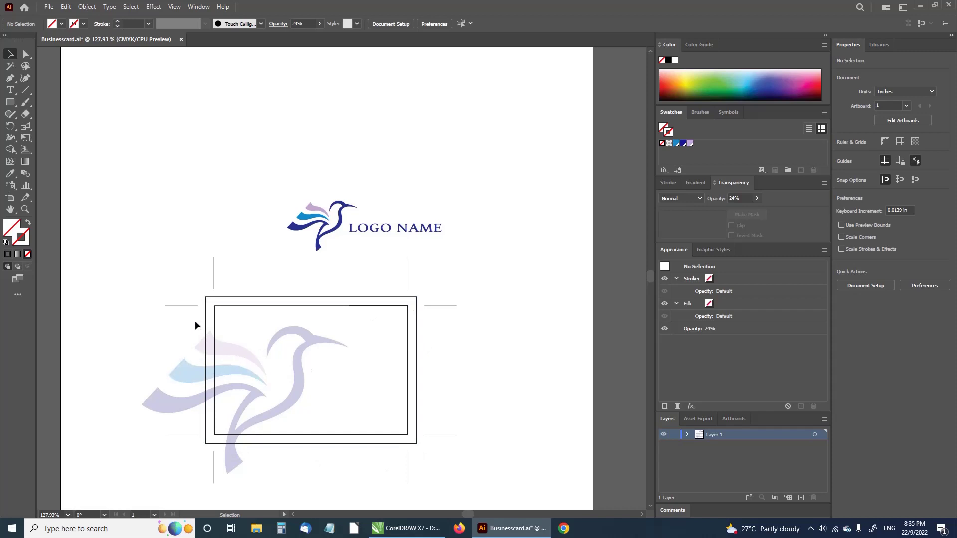
{"action": "left_click", "coordinate": [188, 367]}
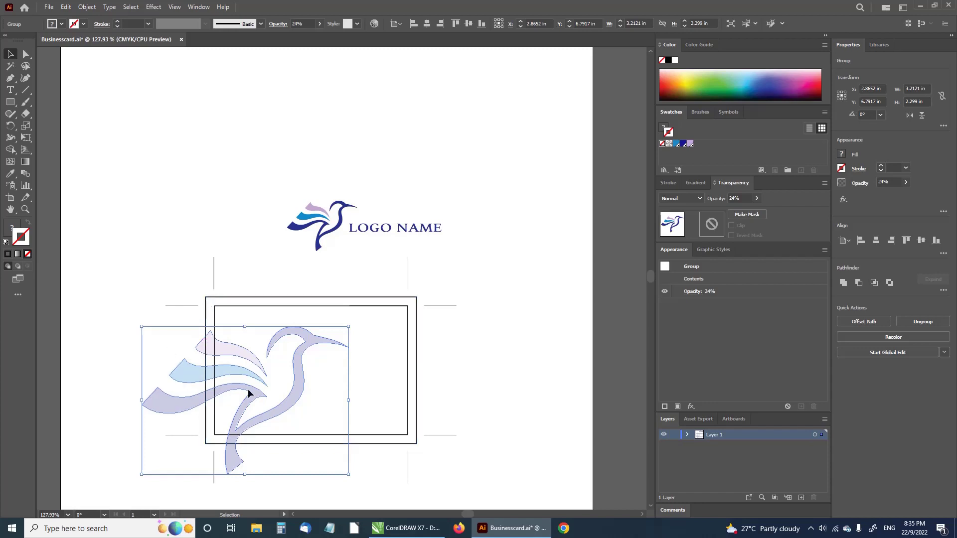
- Make a clipping mask of the faded bird with the outer card rectangle
{"action": "left_click", "coordinate": [208, 302], "text": "shift"}
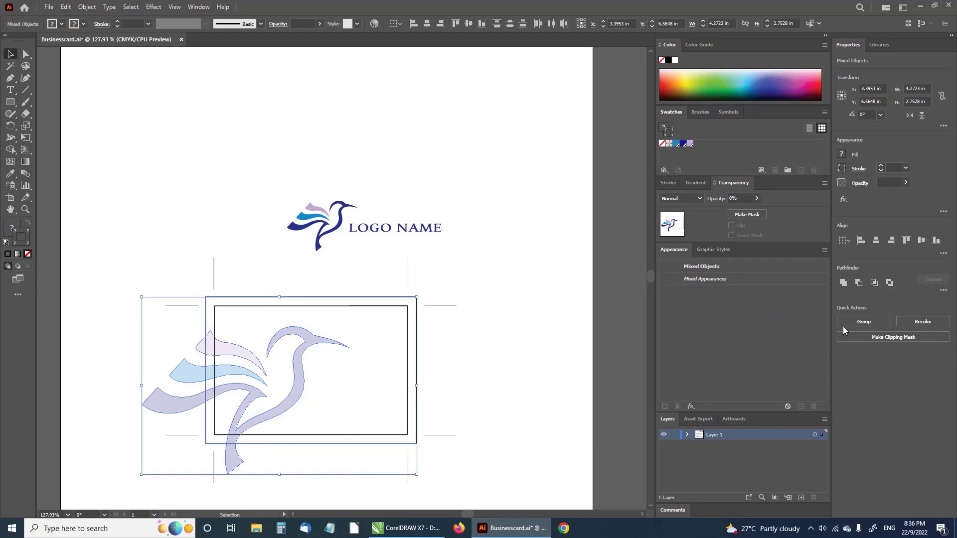
{"action": "left_click", "coordinate": [877, 337]}
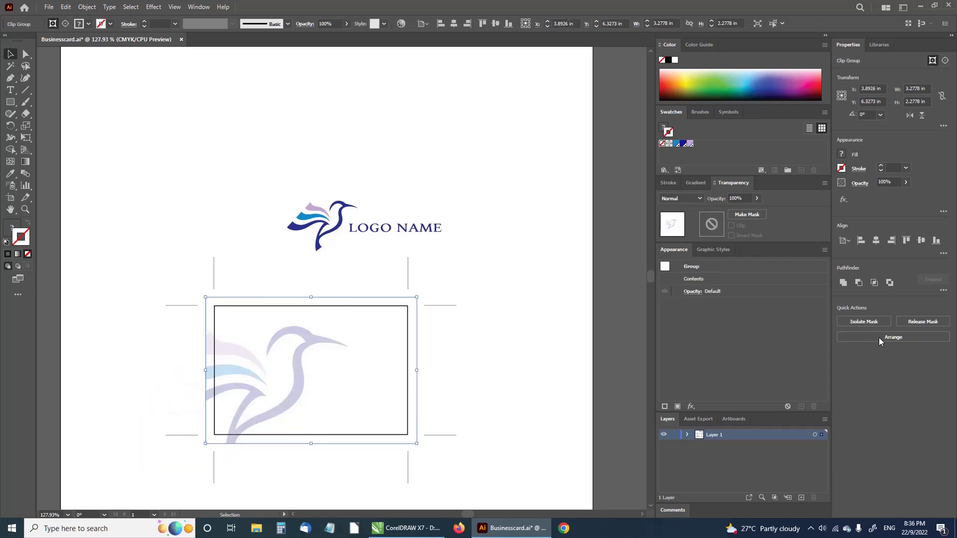
{"action": "left_click", "coordinate": [184, 357]}
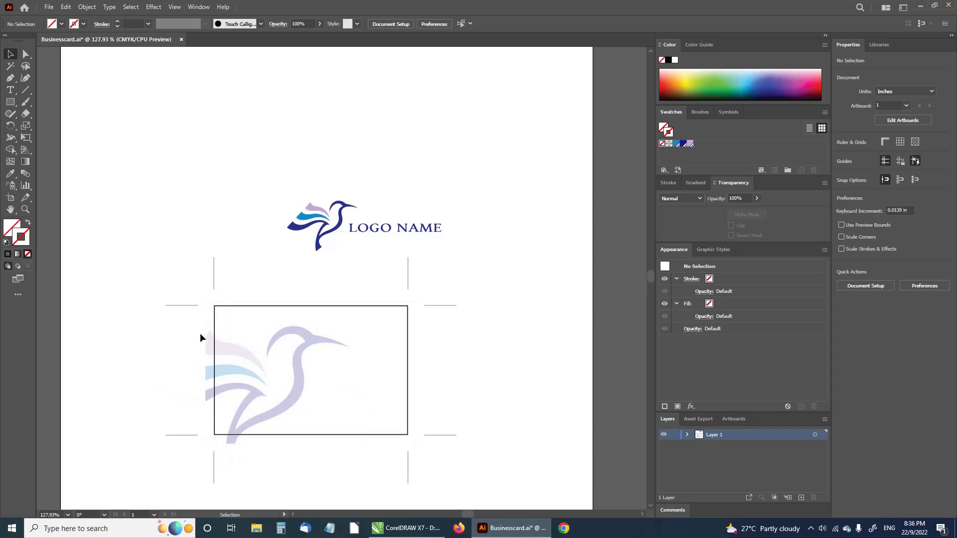
- Zoom in to 150% on the card and reselect the clipped bird group
{"action": "left_click", "coordinate": [24, 210]}
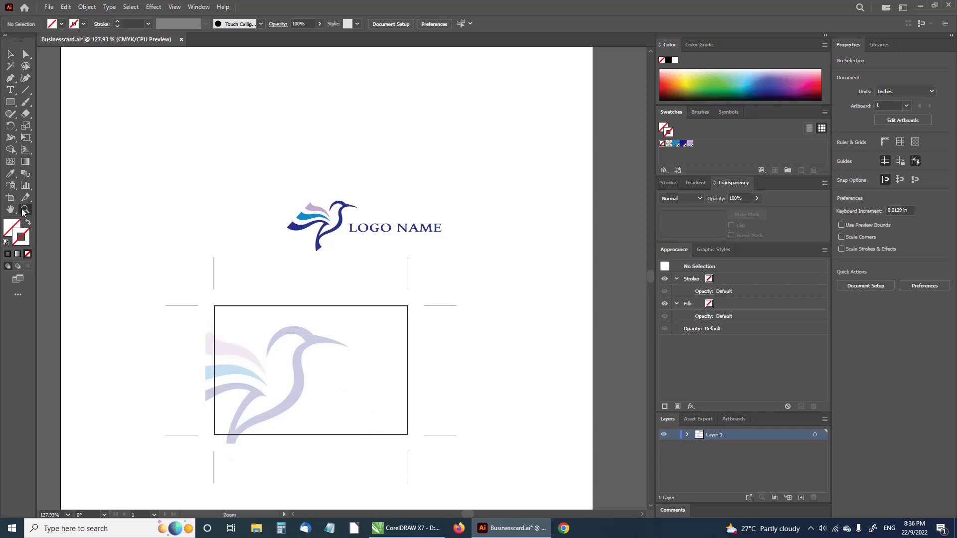
{"action": "left_click", "coordinate": [305, 354]}
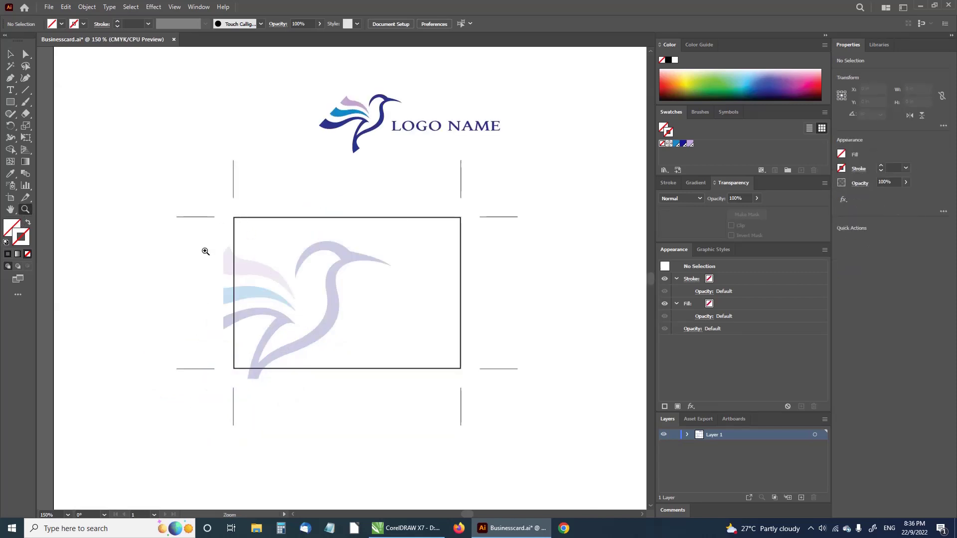
{"action": "left_click", "coordinate": [10, 54]}
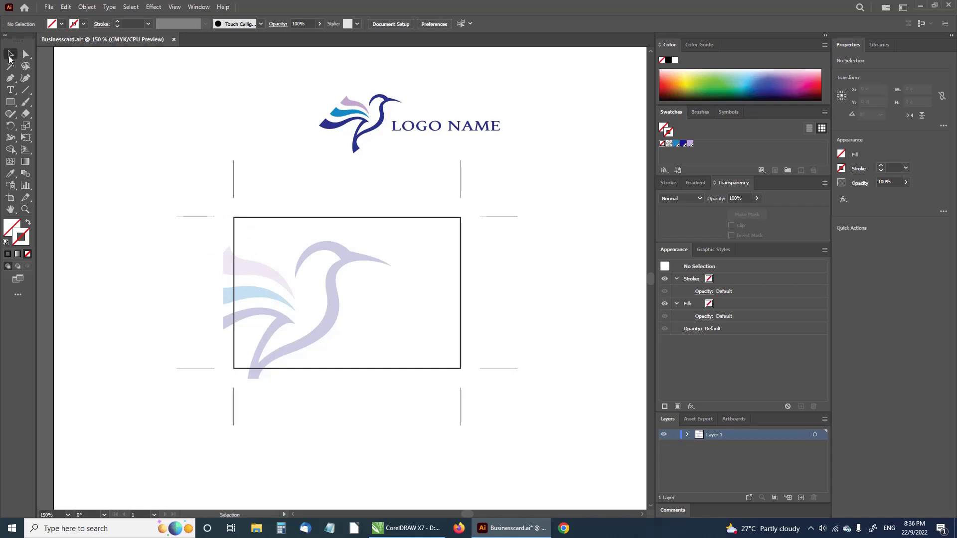
{"action": "left_click", "coordinate": [224, 216]}
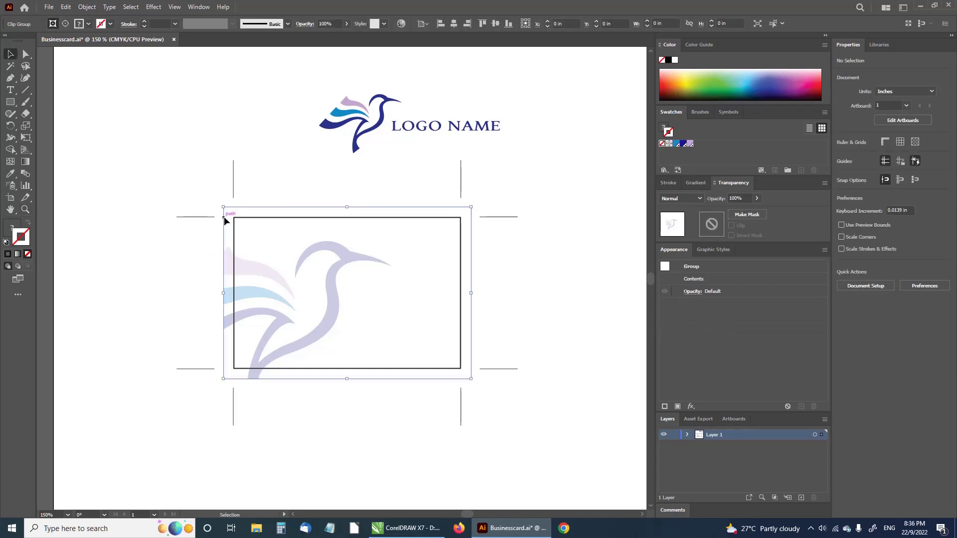
{"action": "left_click", "coordinate": [6, 242]}
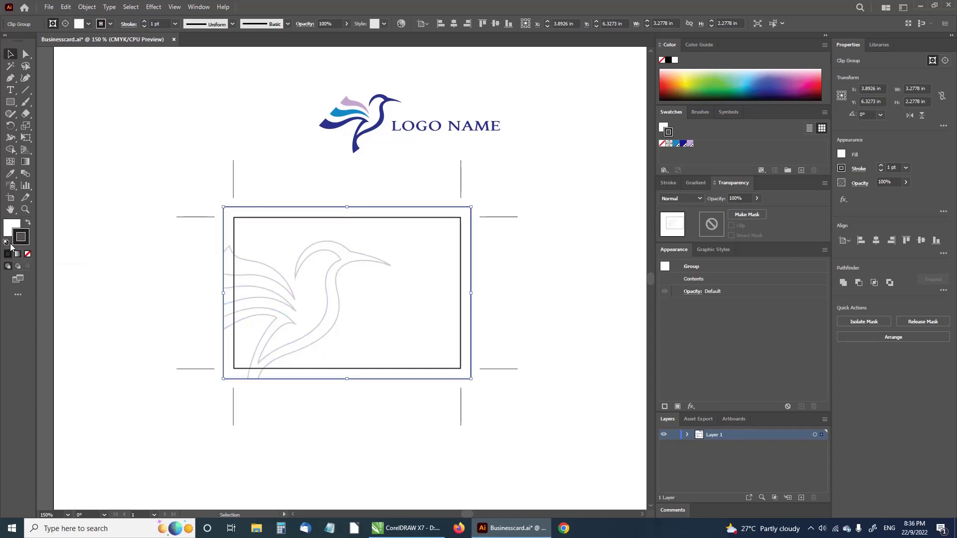
{"action": "left_click", "coordinate": [66, 7]}
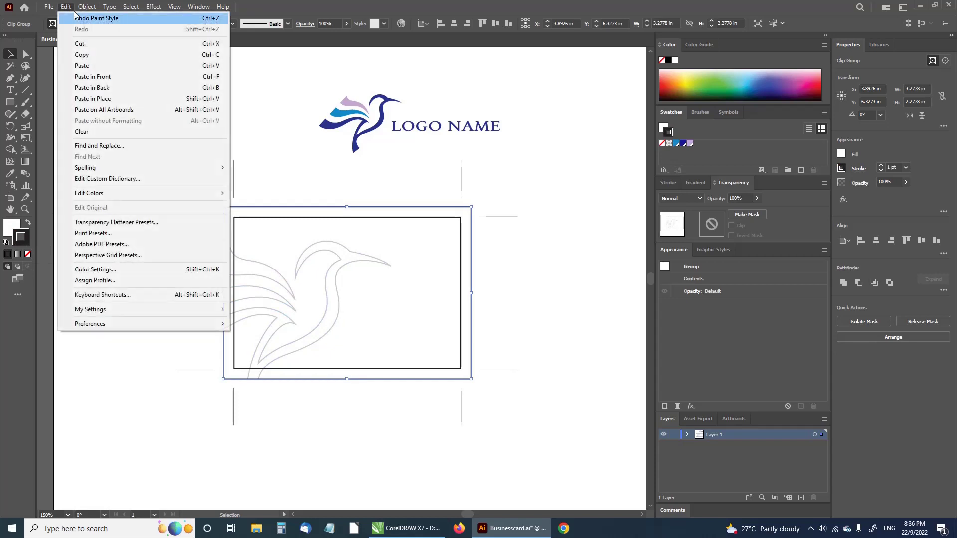
{"action": "left_click", "coordinate": [83, 18]}
{"action": "left_click", "coordinate": [157, 157]}
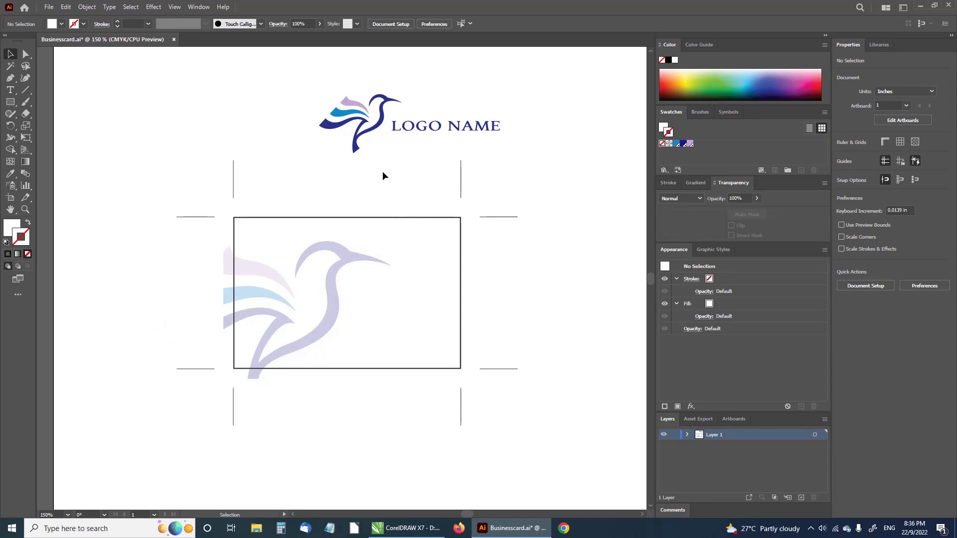
{"action": "left_click", "coordinate": [380, 126]}
{"action": "left_click_drag", "start_coordinate": [306, 73], "coordinate": [539, 154]}
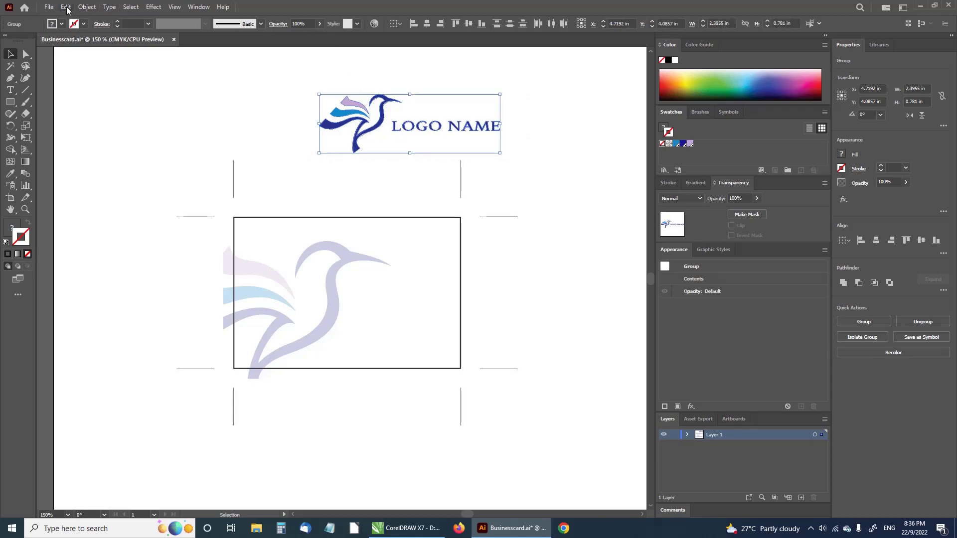
- Group the logo with its text, shrink it to about 1.5 in wide, and place it right of centre
{"action": "left_click", "coordinate": [88, 7]}
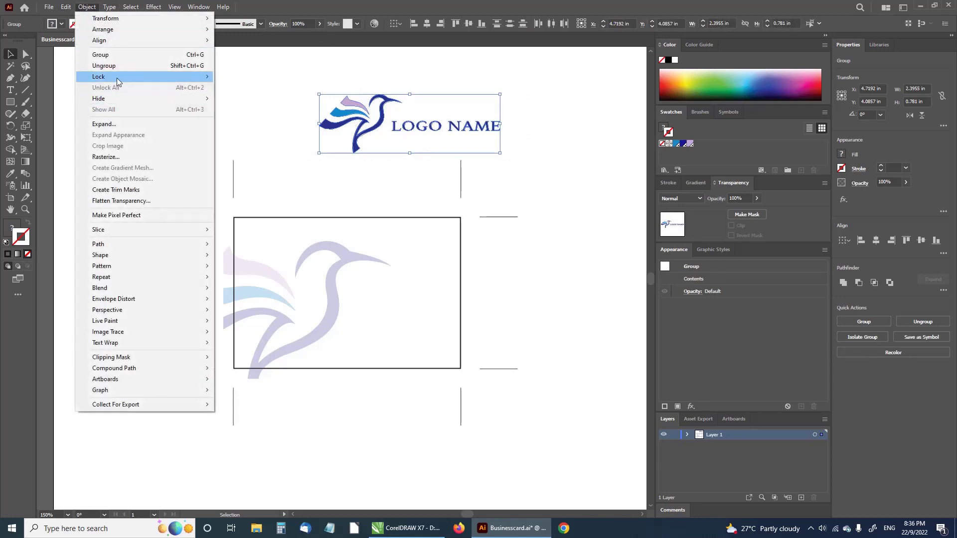
{"action": "left_click", "coordinate": [116, 59]}
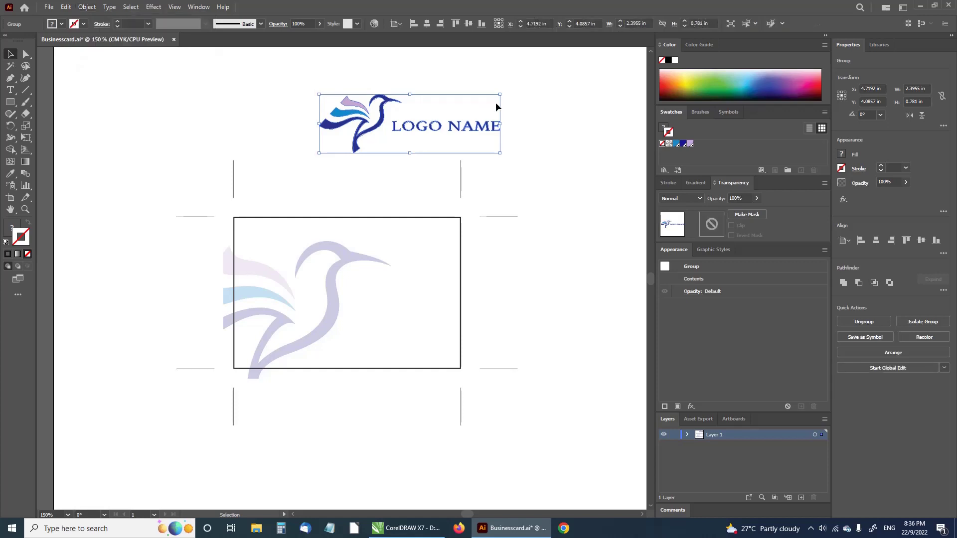
{"action": "left_click_drag", "start_coordinate": [501, 96], "coordinate": [427, 118]}
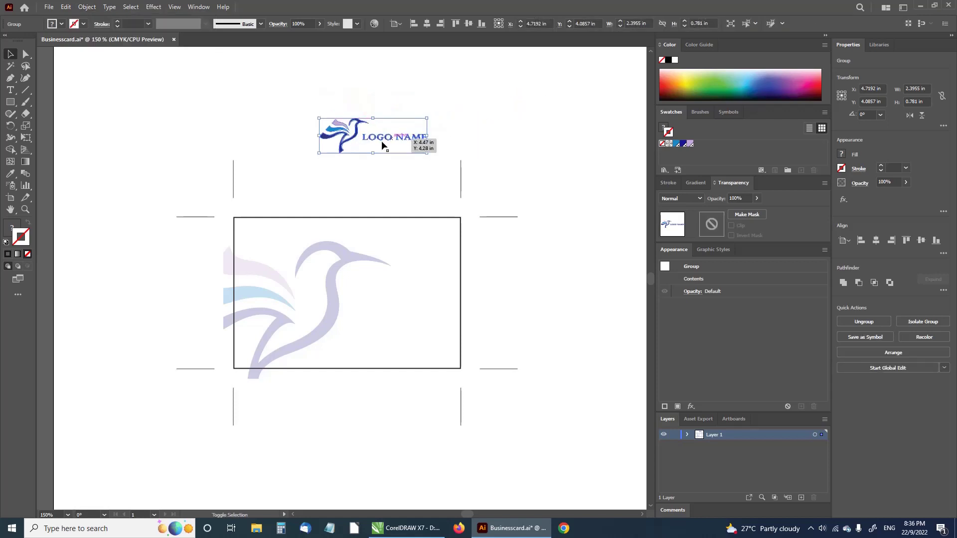
{"action": "mouse_move", "coordinate": [383, 141]}
{"action": "left_mouse_down"}
{"action": "mouse_move", "coordinate": [384, 261]}
{"action": "mouse_move", "coordinate": [434, 239]}
{"action": "left_mouse_up"}
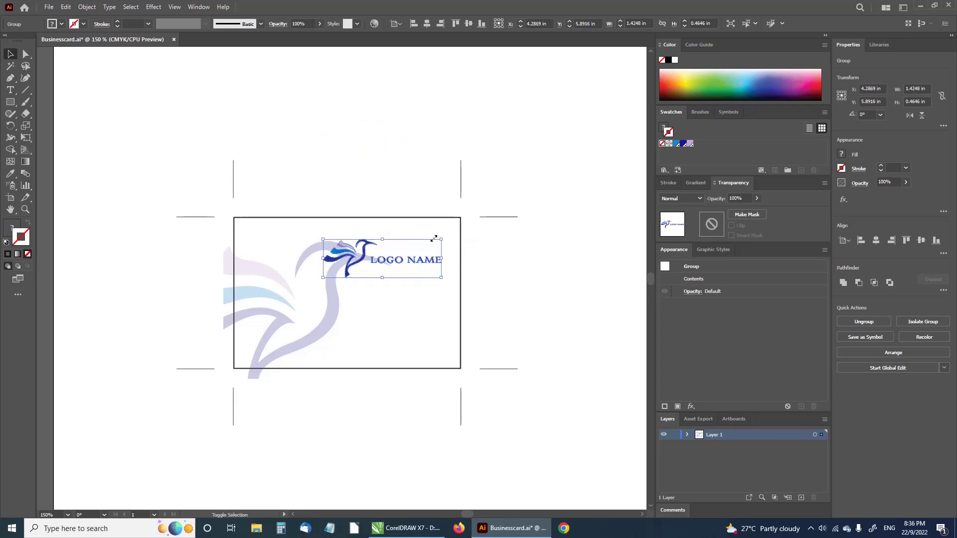
{"action": "mouse_move", "coordinate": [399, 267]}
{"action": "left_mouse_down"}
{"action": "mouse_move", "coordinate": [392, 294]}
{"action": "mouse_move", "coordinate": [402, 289]}
{"action": "left_mouse_up"}
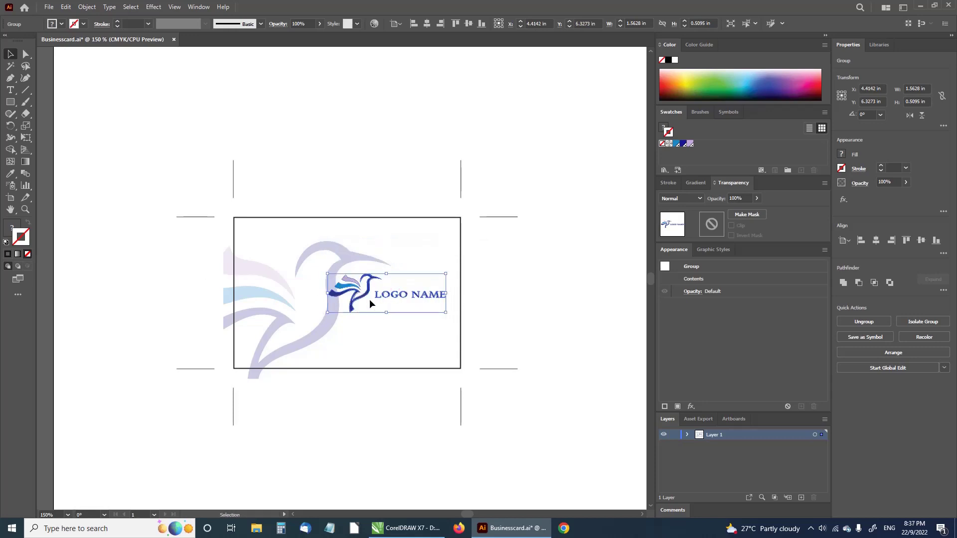
{"action": "left_click", "coordinate": [542, 298]}
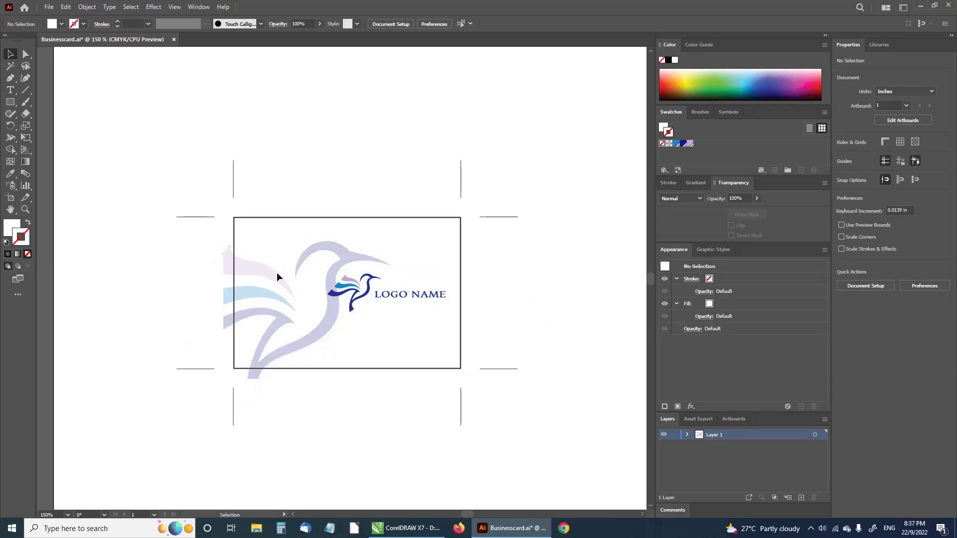
- Inside the clip group, nudge the bird watermark up and left, then exit isolation mode
{"action": "left_click", "coordinate": [224, 258]}
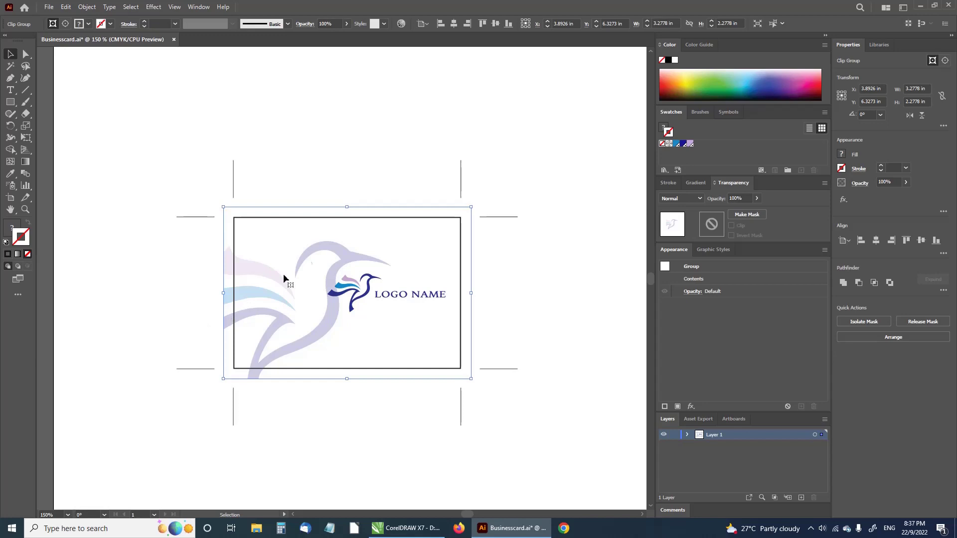
{"action": "left_click", "coordinate": [862, 322]}
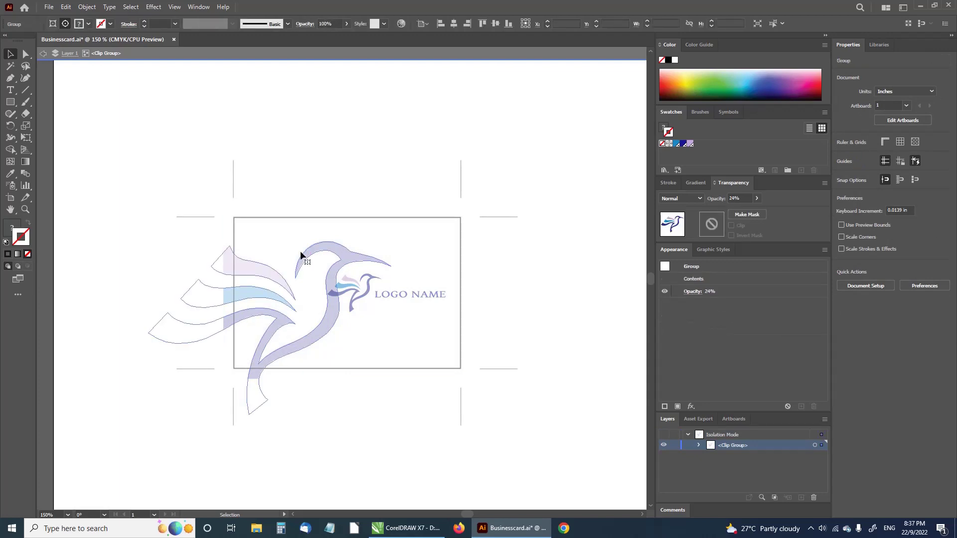
{"action": "mouse_move", "coordinate": [301, 249]}
{"action": "left_mouse_down"}
{"action": "mouse_move", "coordinate": [269, 241]}
{"action": "mouse_move", "coordinate": [286, 239]}
{"action": "left_mouse_up"}
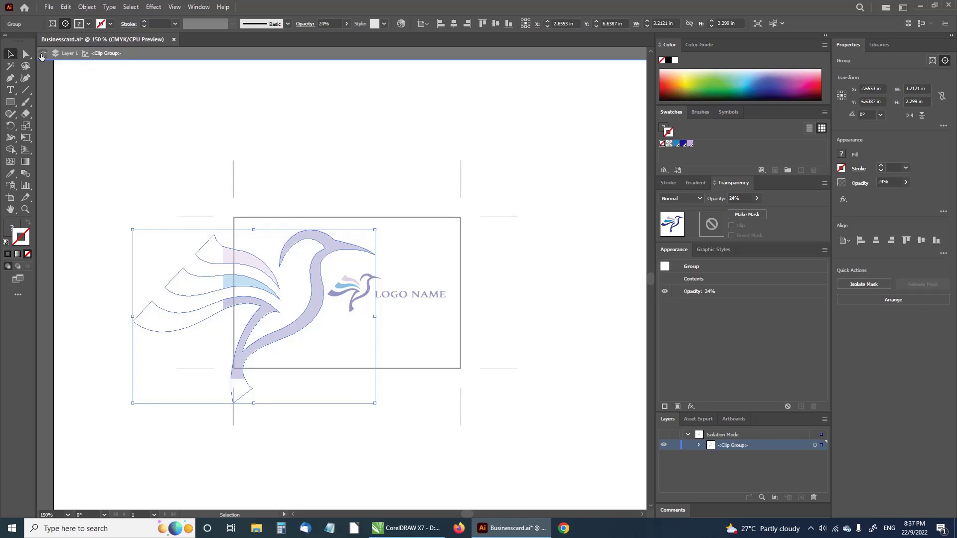
{"action": "left_click", "coordinate": [43, 55]}
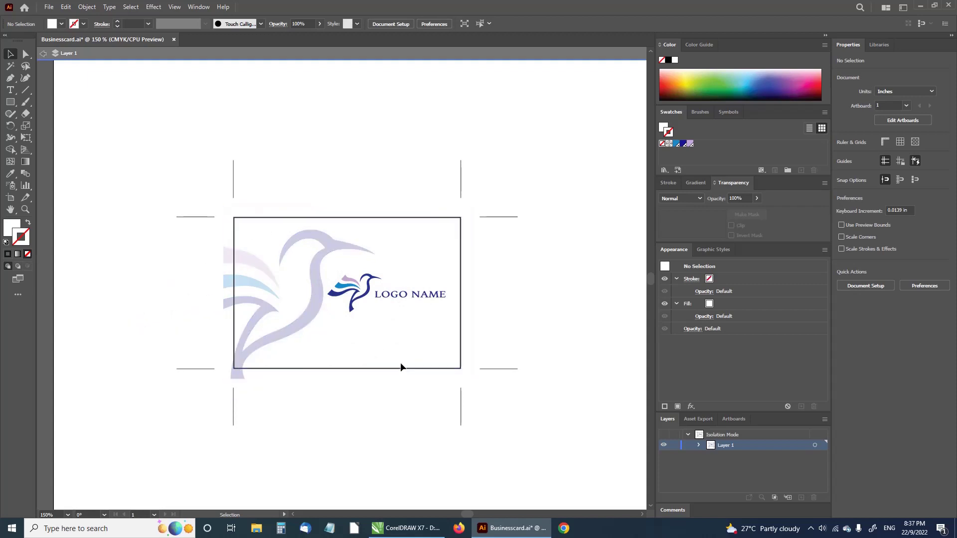
- Remove the card rectangle's stroke and exit isolation mode
{"action": "left_click", "coordinate": [458, 339]}
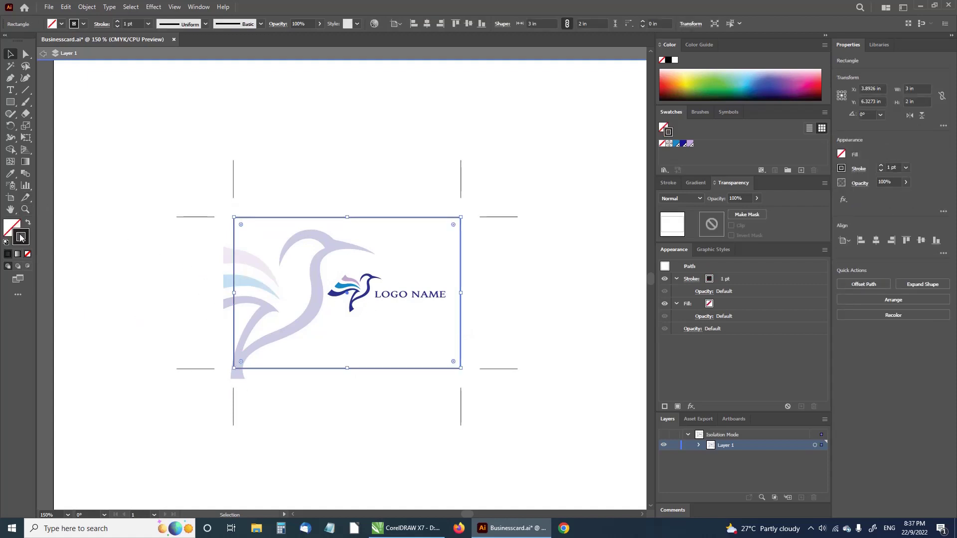
{"action": "left_click", "coordinate": [28, 255]}
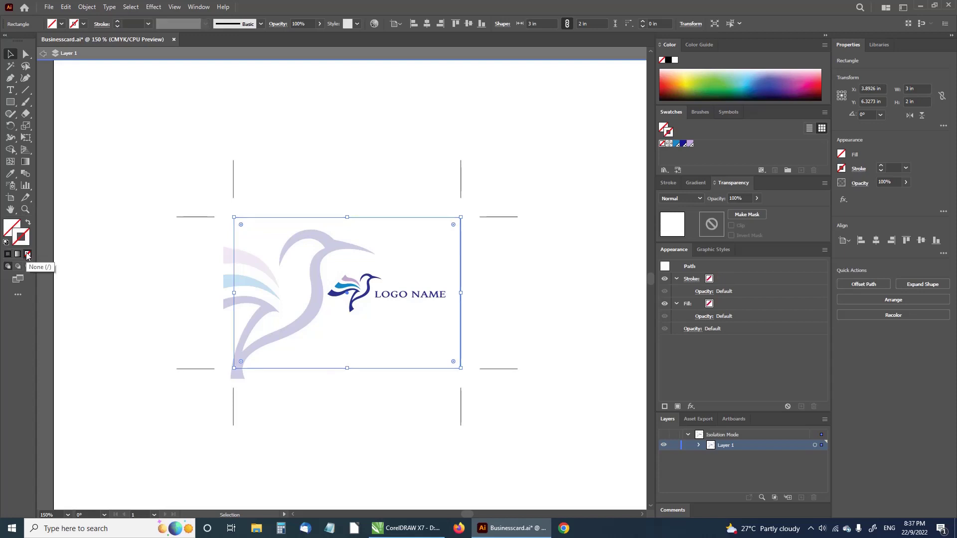
{"action": "left_click", "coordinate": [118, 191]}
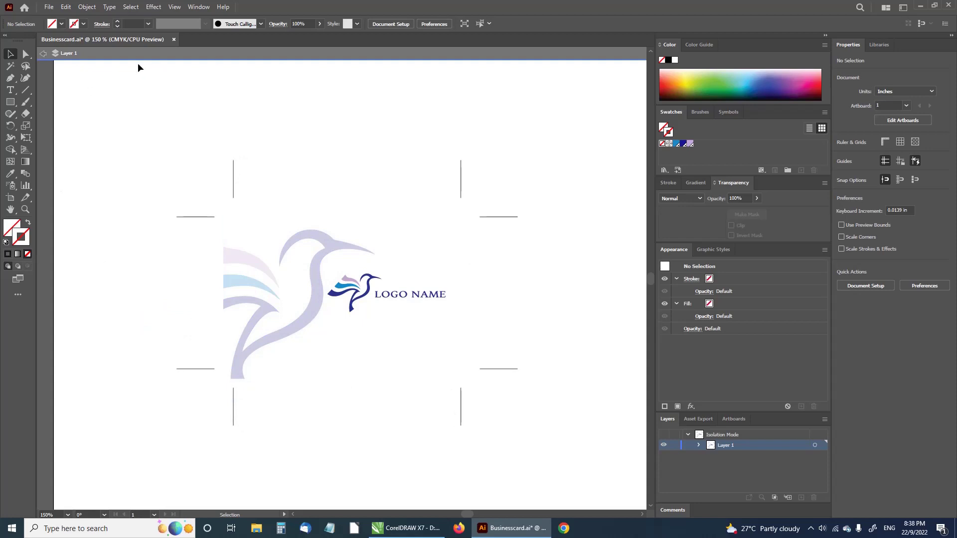
{"action": "left_click", "coordinate": [43, 54]}
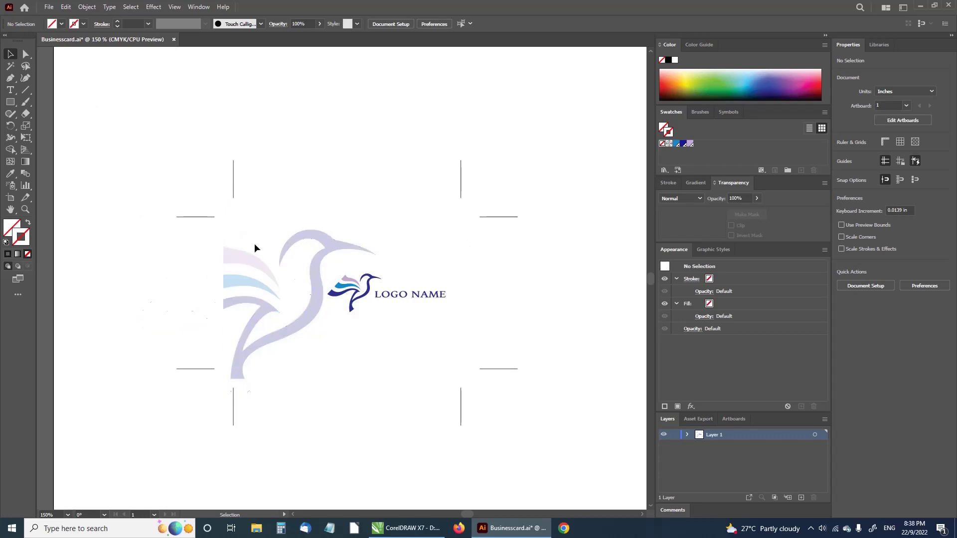
- Give the card rectangle a default black outline with no fill, then deselect it
{"action": "left_click", "coordinate": [235, 225]}
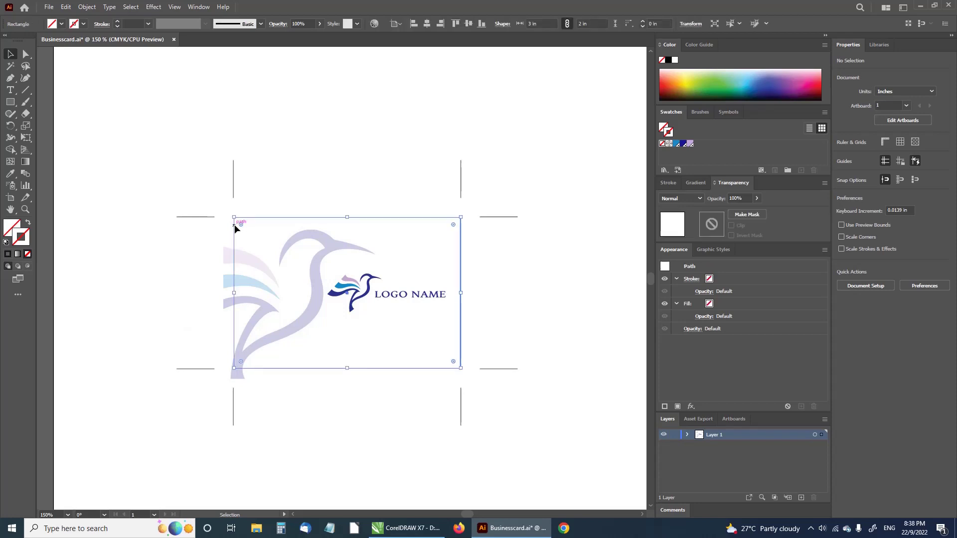
{"action": "left_click", "coordinate": [6, 243]}
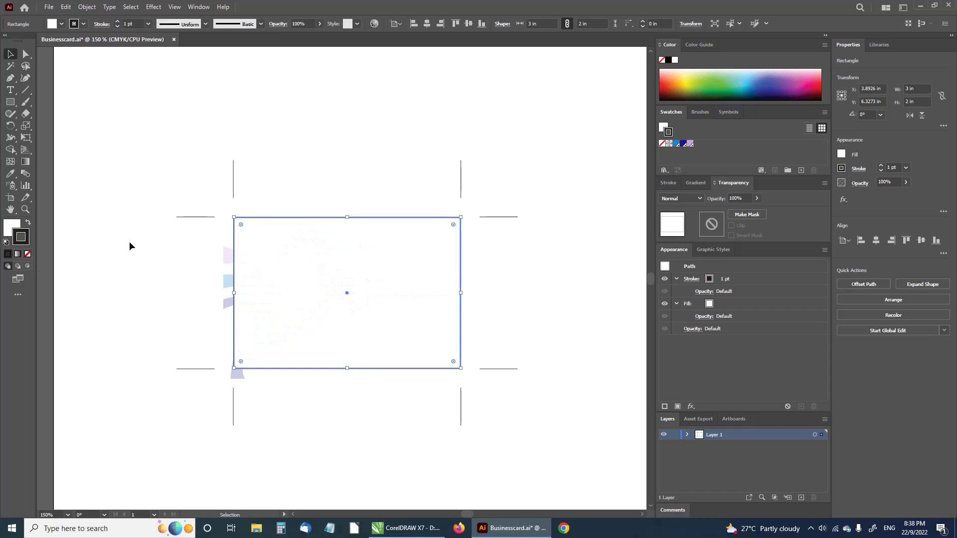
{"action": "left_click", "coordinate": [15, 229]}
{"action": "left_click", "coordinate": [28, 254]}
{"action": "left_click", "coordinate": [131, 227]}
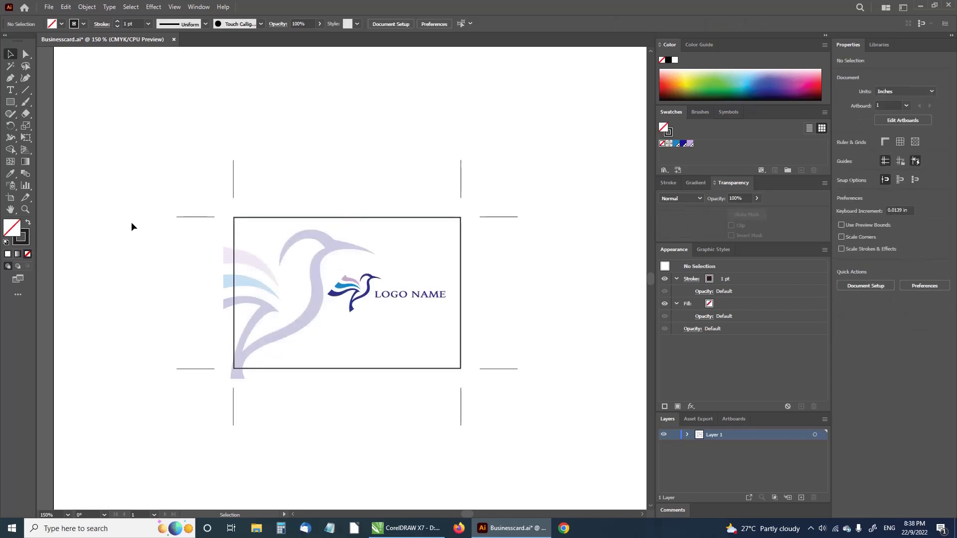